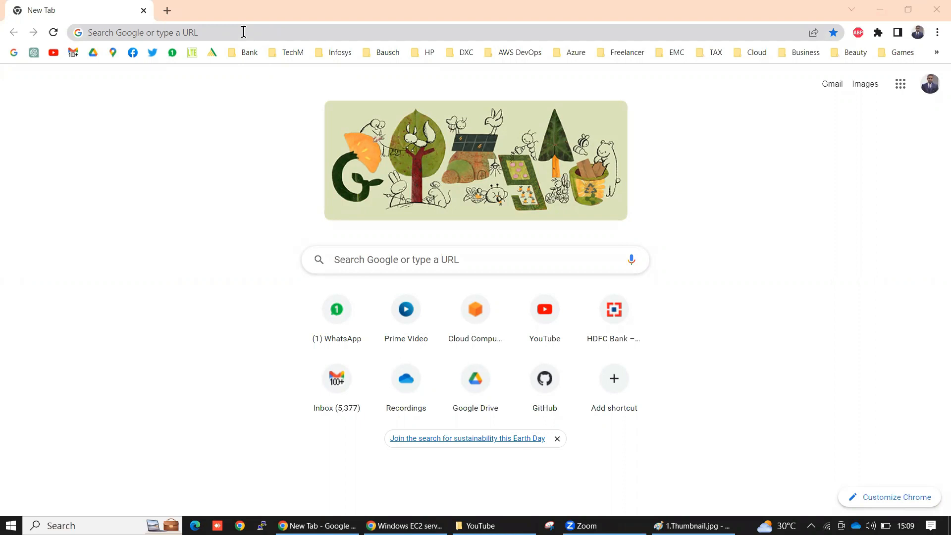
Go to aws.amazon.com and sign in to the AWS Management Console.
click(244, 32)
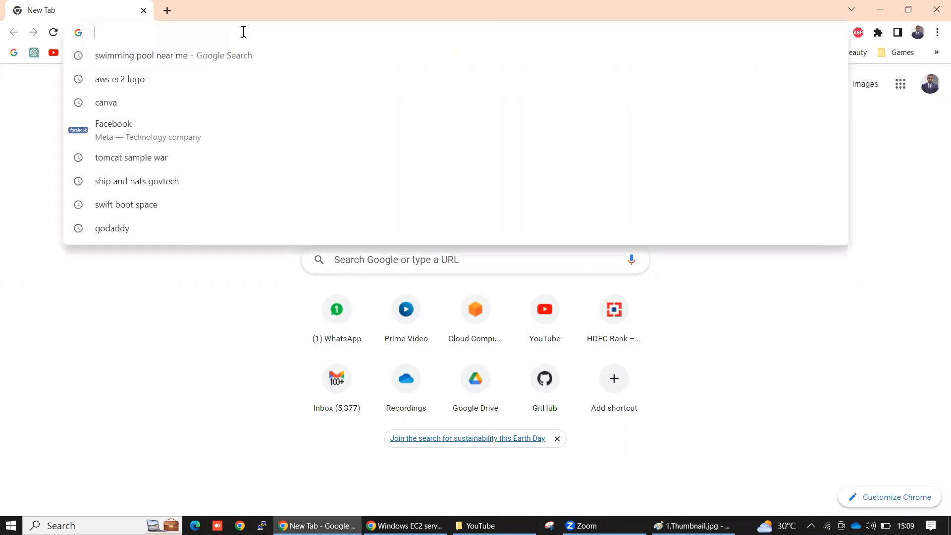
text(aws.amazon.com)
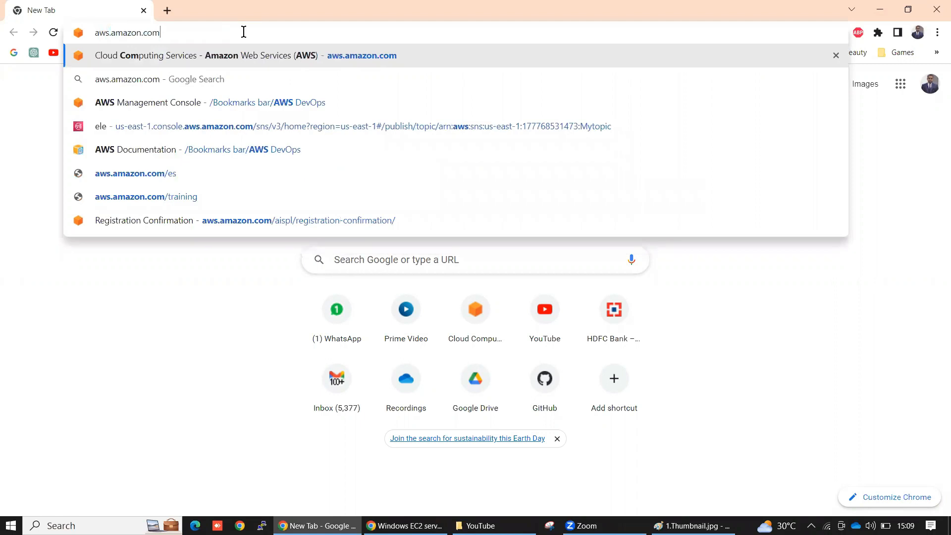
key(Return)
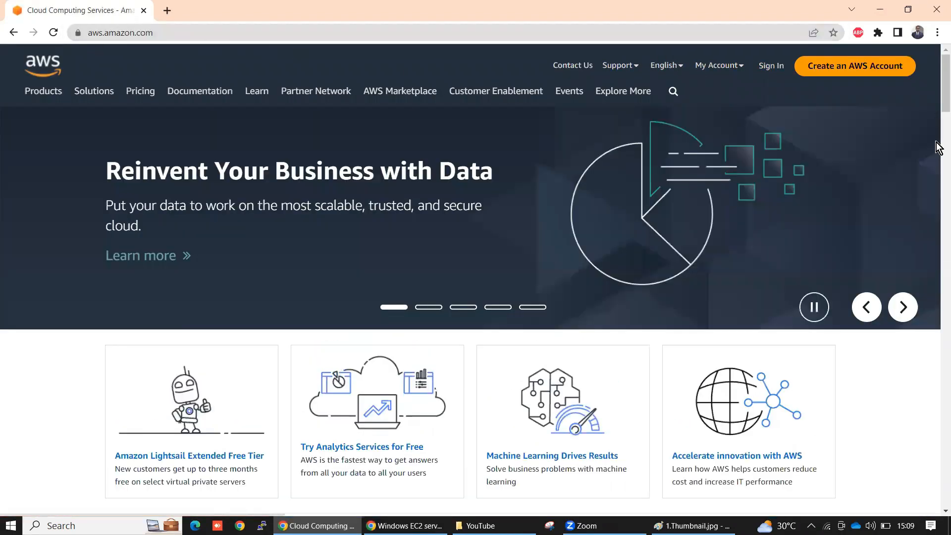
click(770, 70)
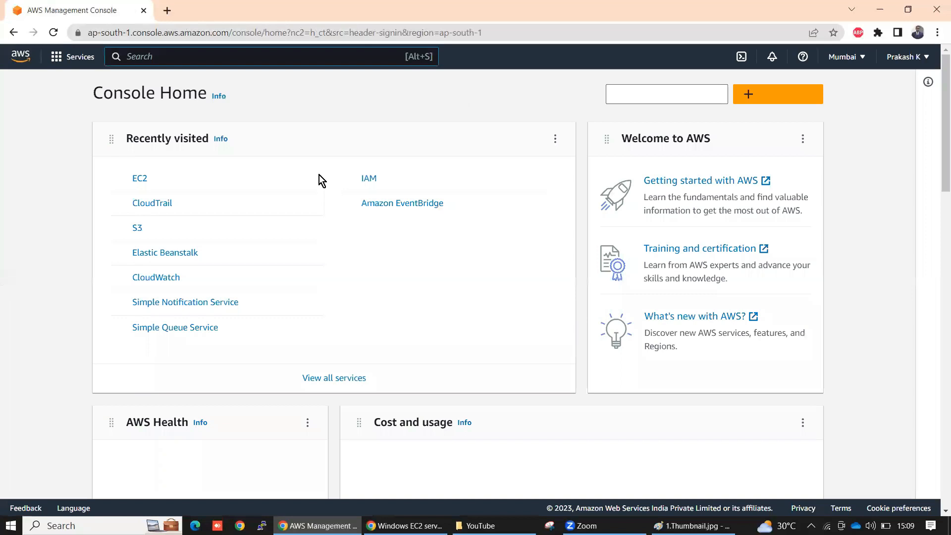
Open the EC2 service, show its running instances and start launching a new instance.
click(139, 181)
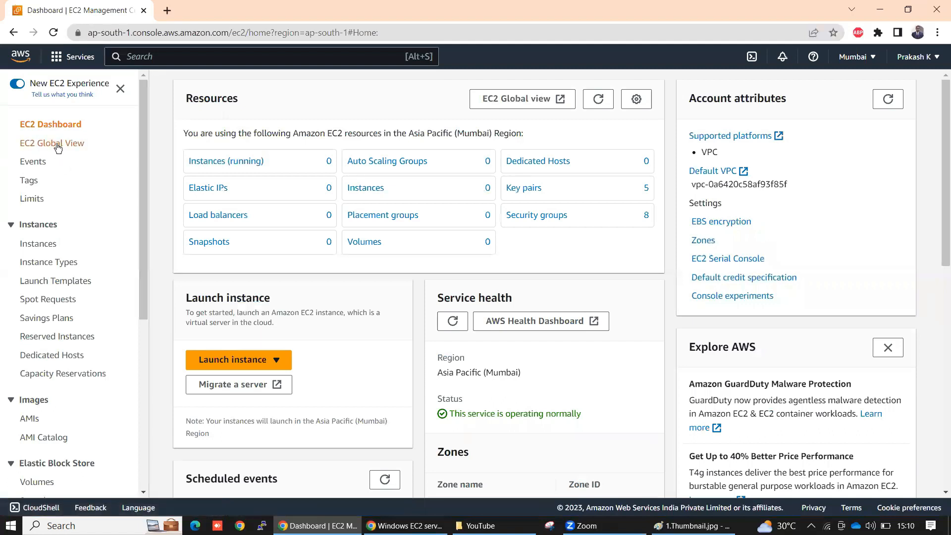
click(228, 169)
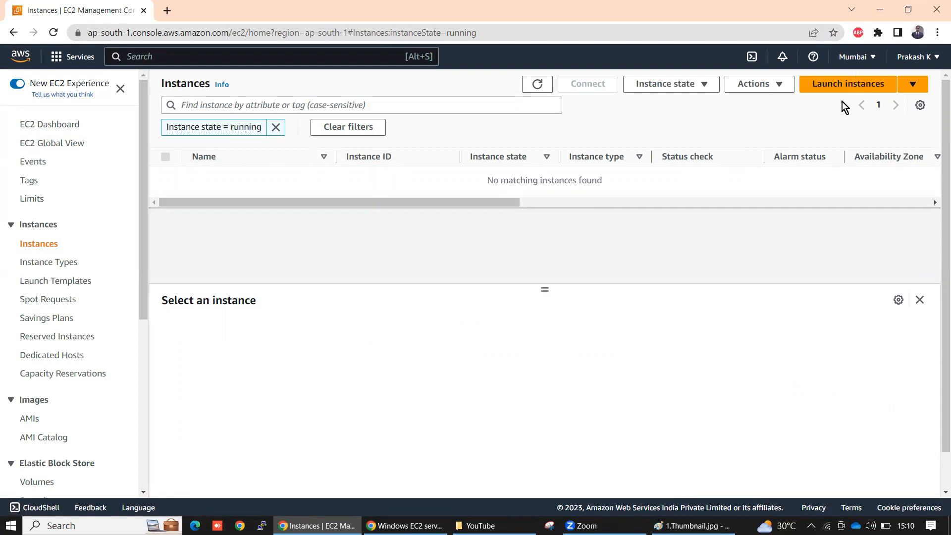
click(845, 89)
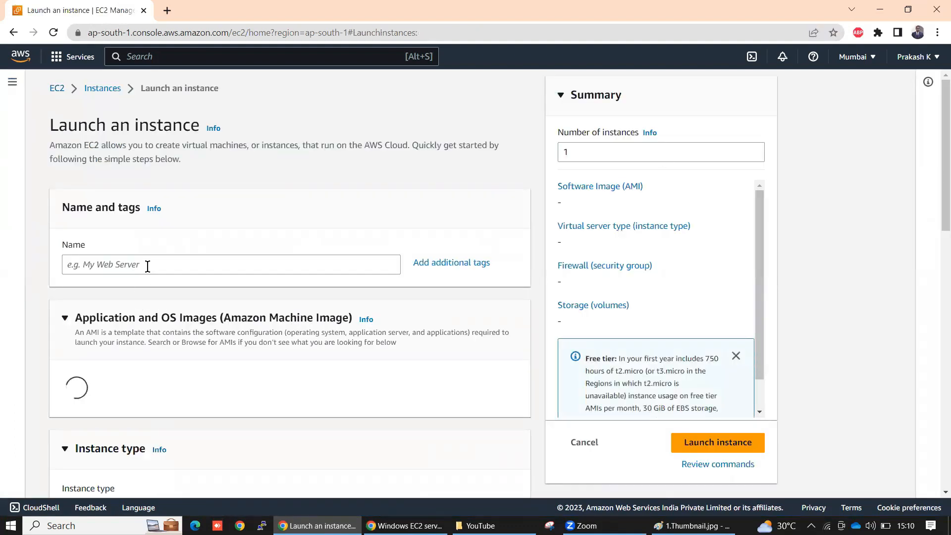
Name the new instance "Linux Server".
click(147, 266)
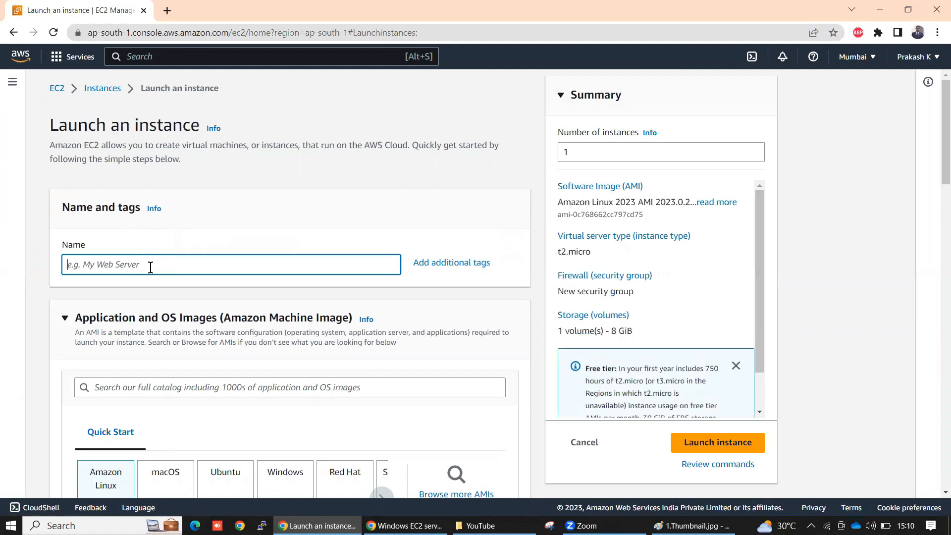
text(Linux Server)
drag(129, 268, 59, 260)
click(132, 264)
scroll(211, 274, down, 2)
scroll(211, 275, down, 1)
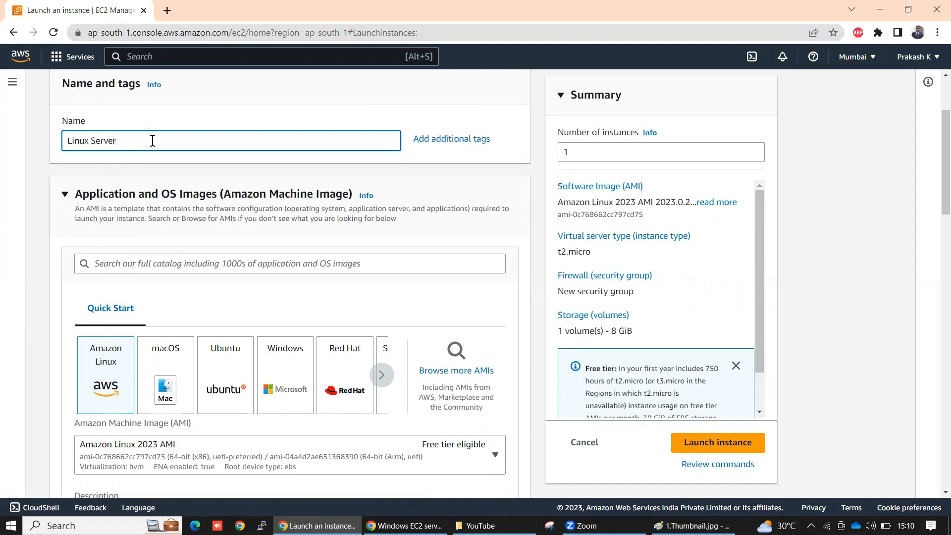
drag(150, 140, 17, 147)
click(123, 139)
Examine the Quick Start operating systems and the available Amazon Linux machine images.
click(381, 375)
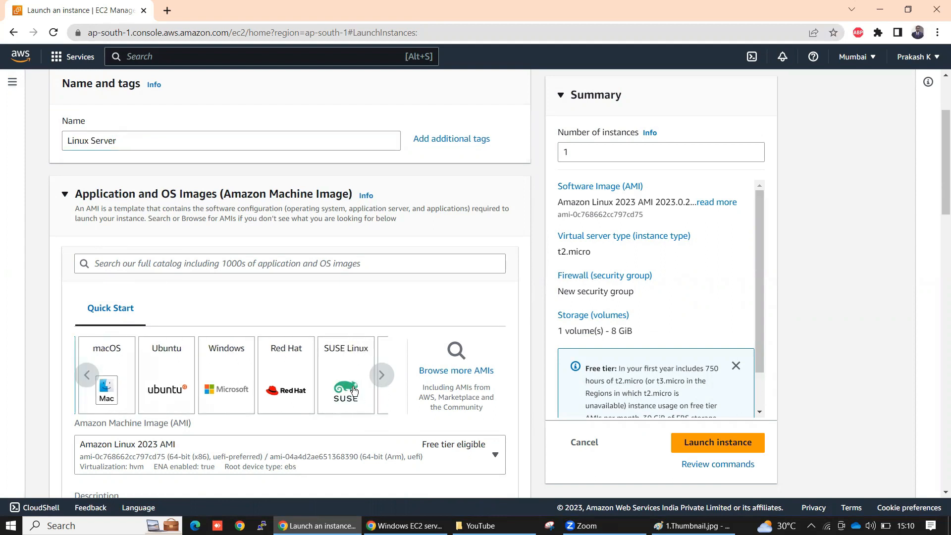
click(85, 379)
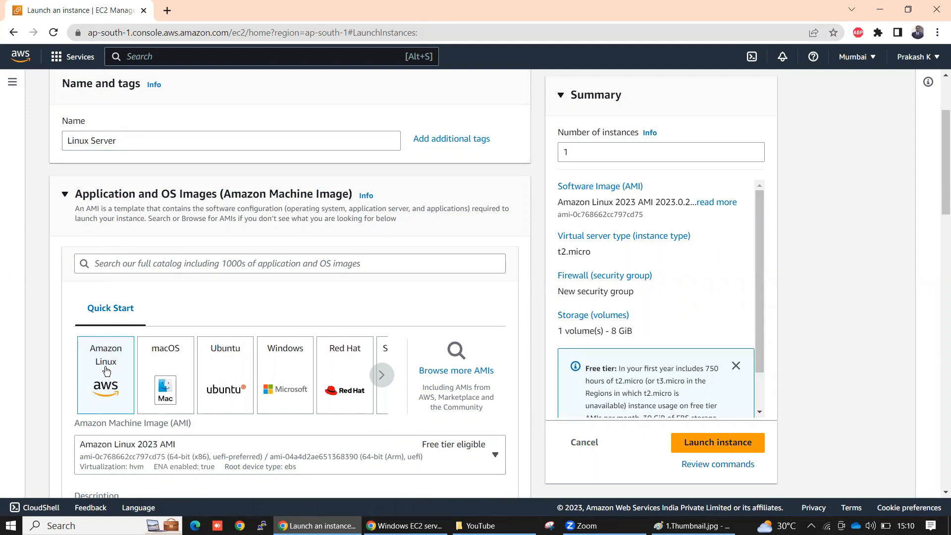
scroll(106, 370, down, 2)
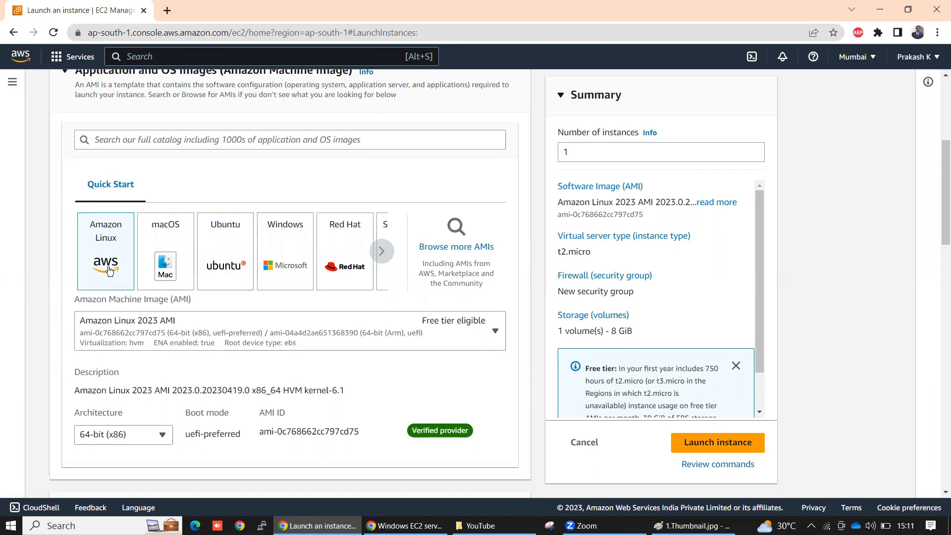
click(220, 337)
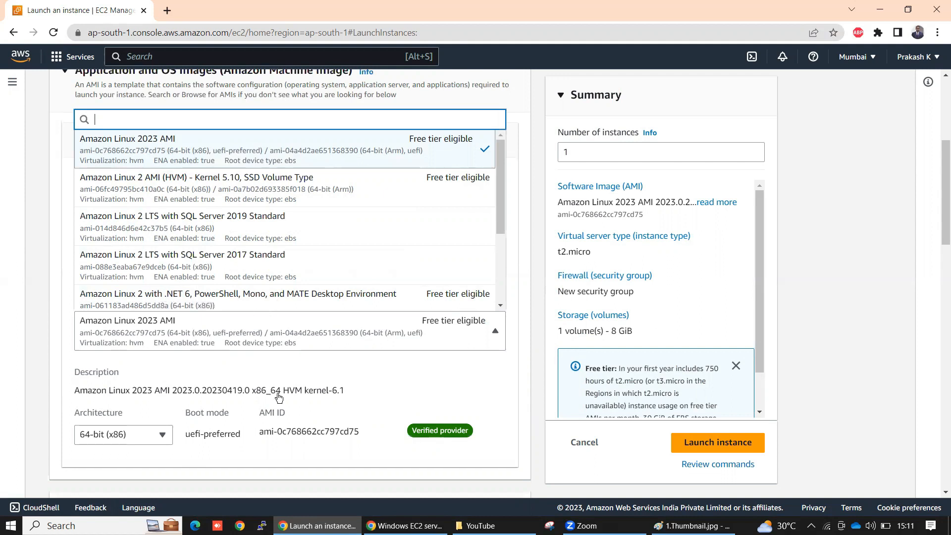
click(261, 347)
scroll(171, 272, down, 1)
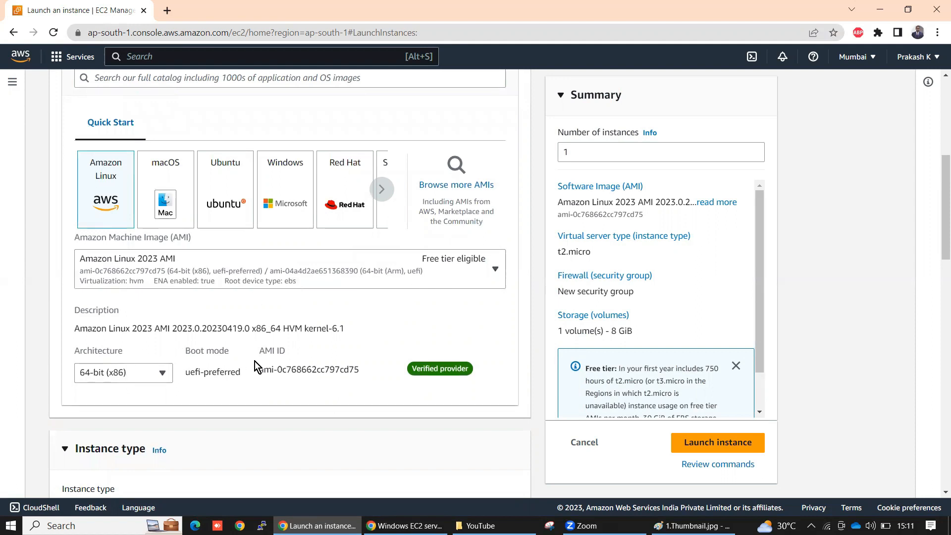
Browse the available instance types and select the free-tier-eligible t2.micro.
scroll(255, 361, down, 3)
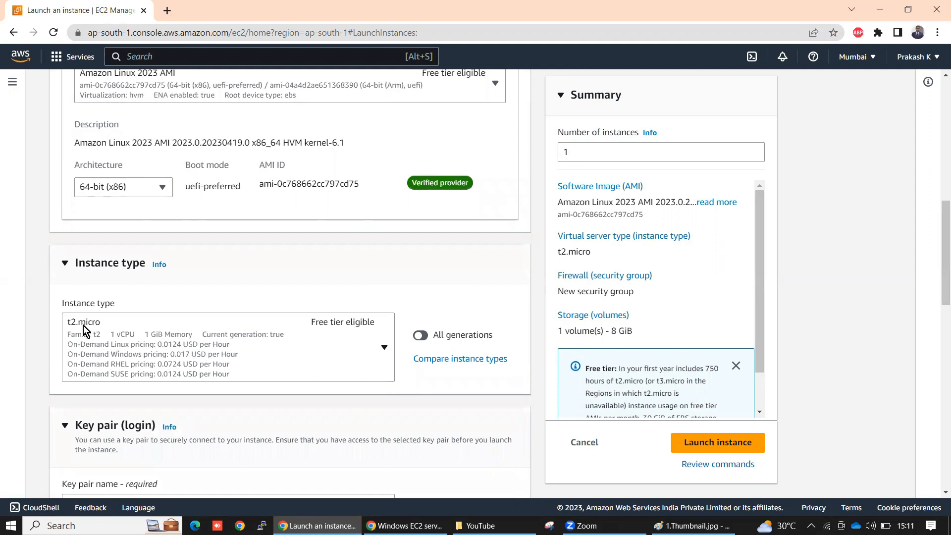
click(253, 328)
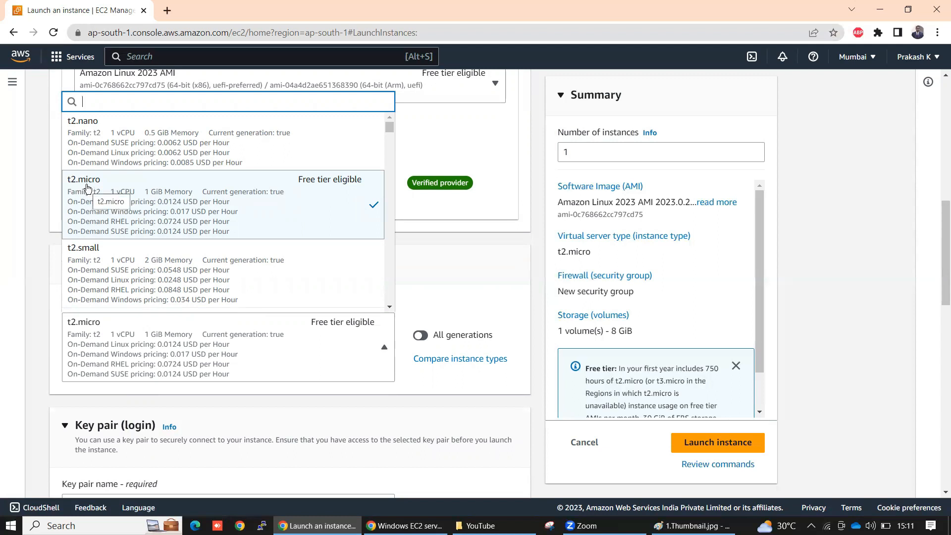
scroll(317, 223, down, 5)
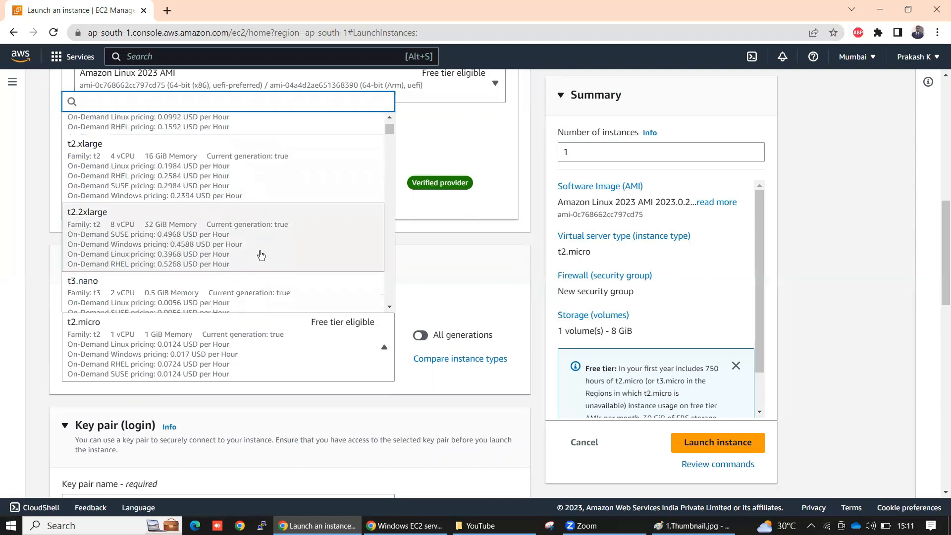
scroll(244, 232, down, 4)
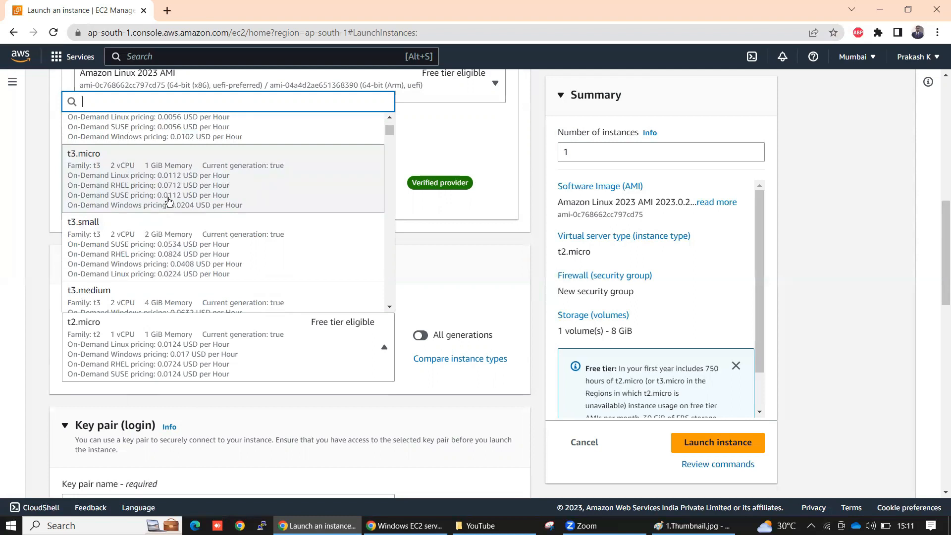
scroll(169, 200, up, 2)
scroll(169, 201, up, 7)
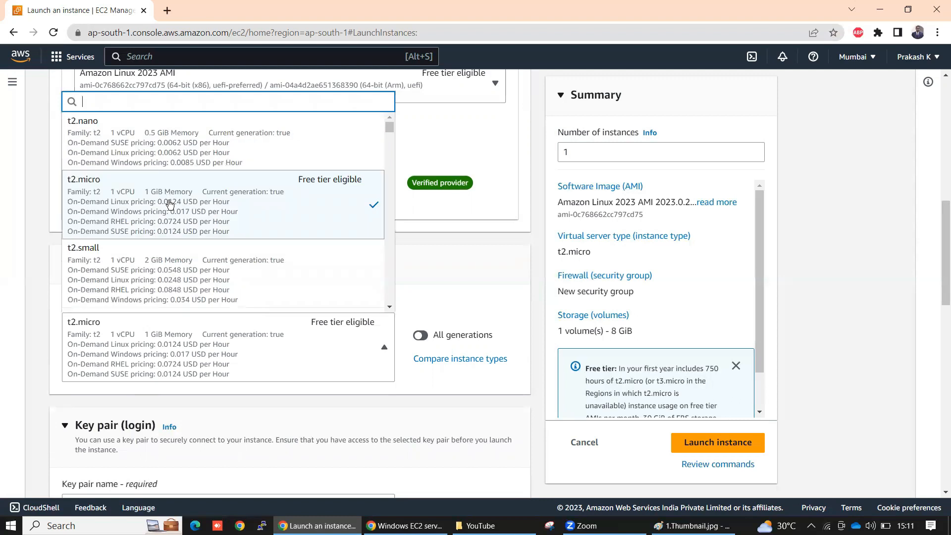
click(202, 228)
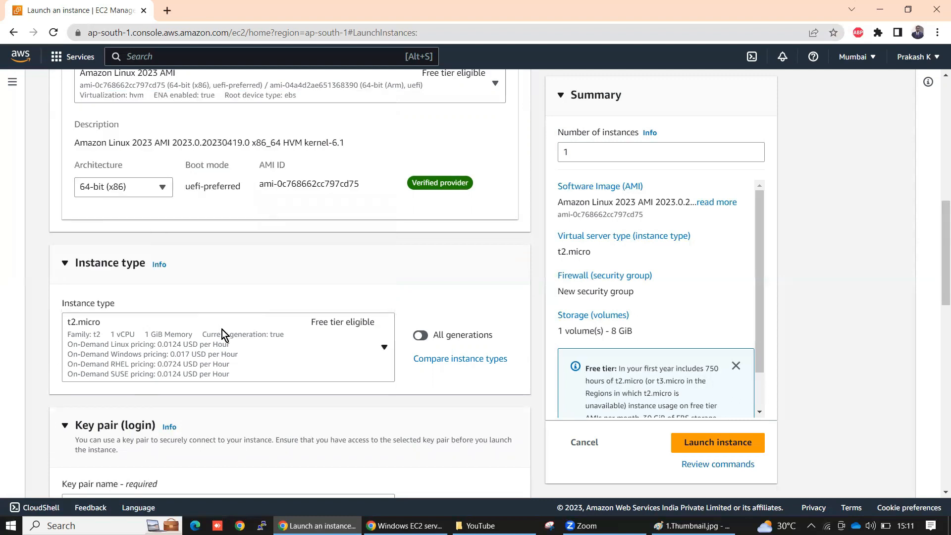
Review the launch settings from the name to the instance type and check the existing key pairs.
scroll(221, 329, down, 2)
scroll(242, 281, down, 1)
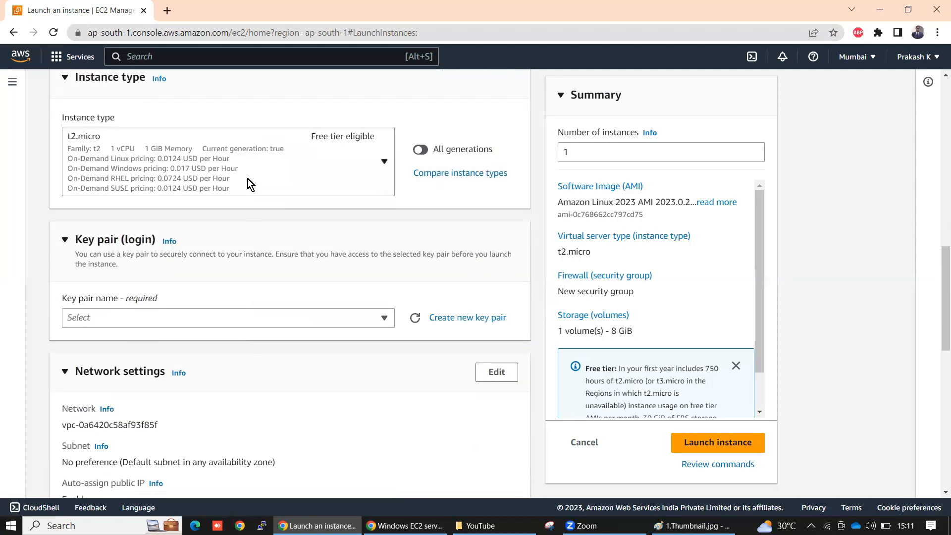
scroll(248, 179, up, 10)
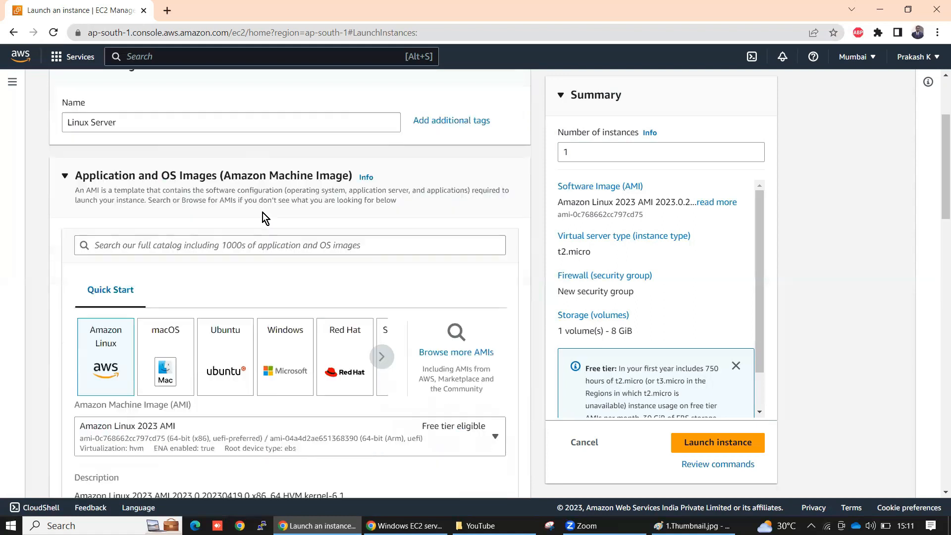
scroll(264, 260, down, 10)
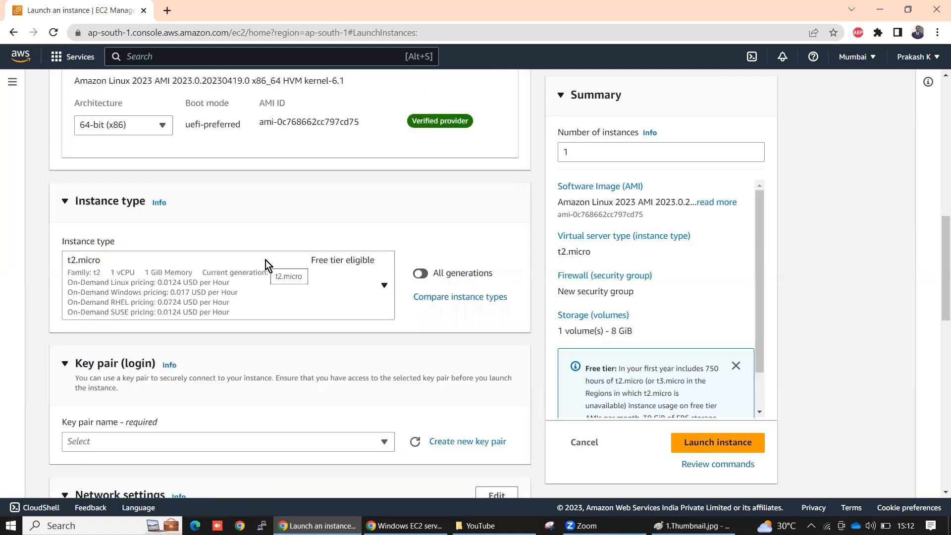
scroll(266, 260, down, 4)
scroll(181, 255, up, 3)
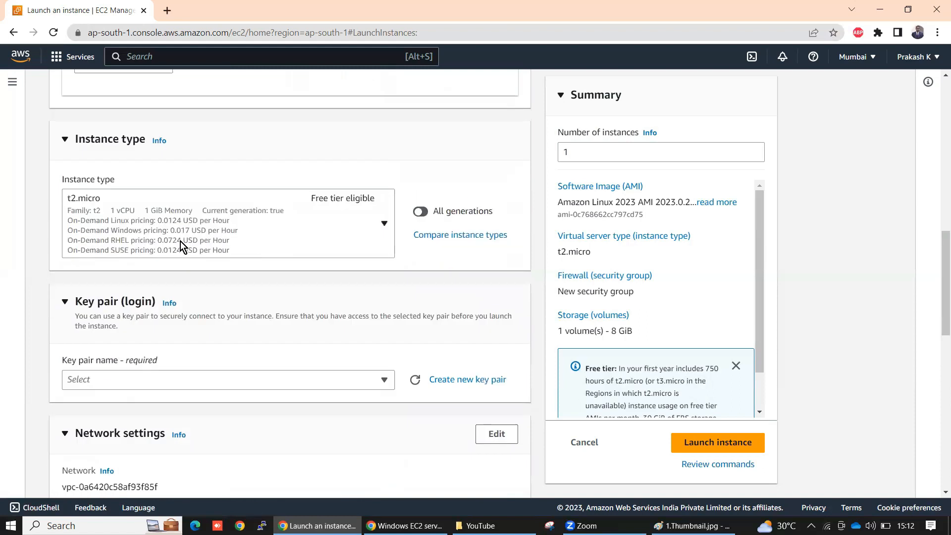
click(168, 384)
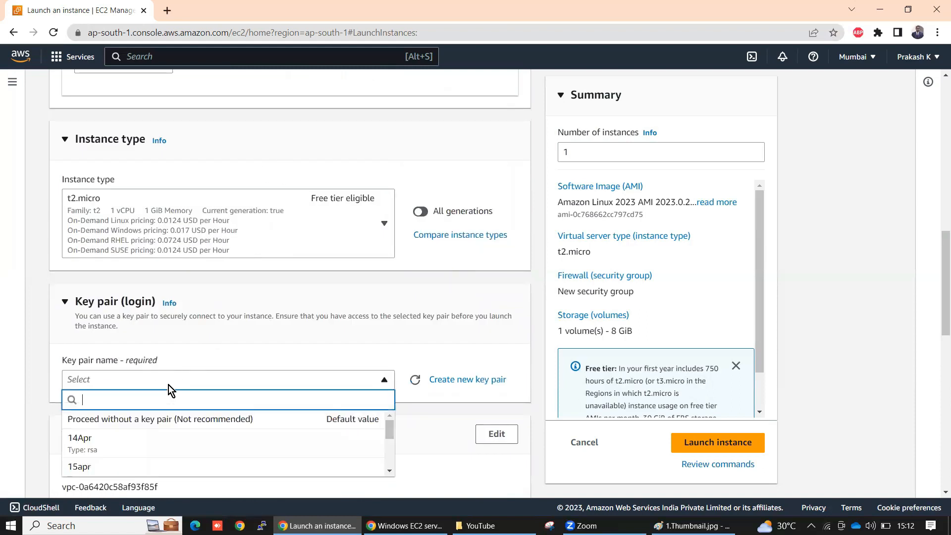
click(226, 352)
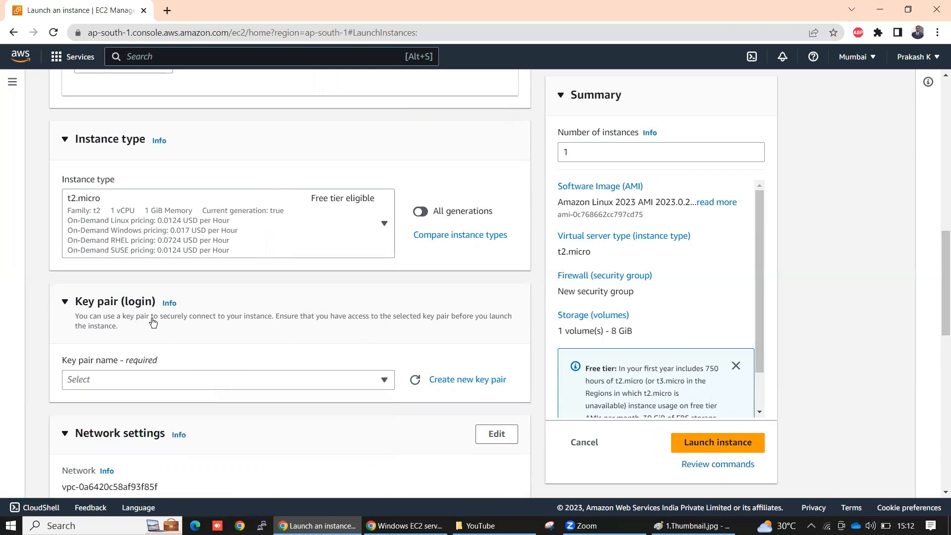
Create an RSA key pair named linuxkey in .pem format and save linuxkey.pem in the YouTube folder.
click(472, 381)
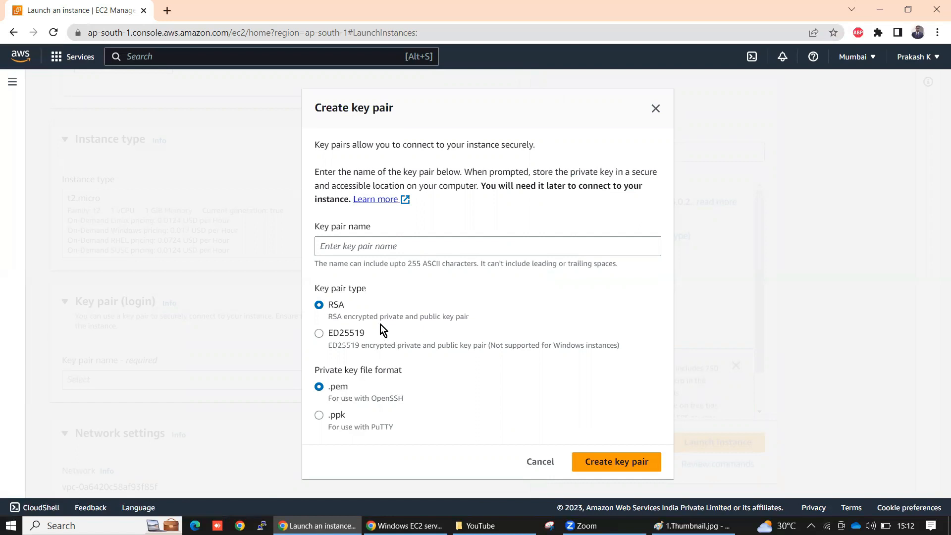
click(378, 251)
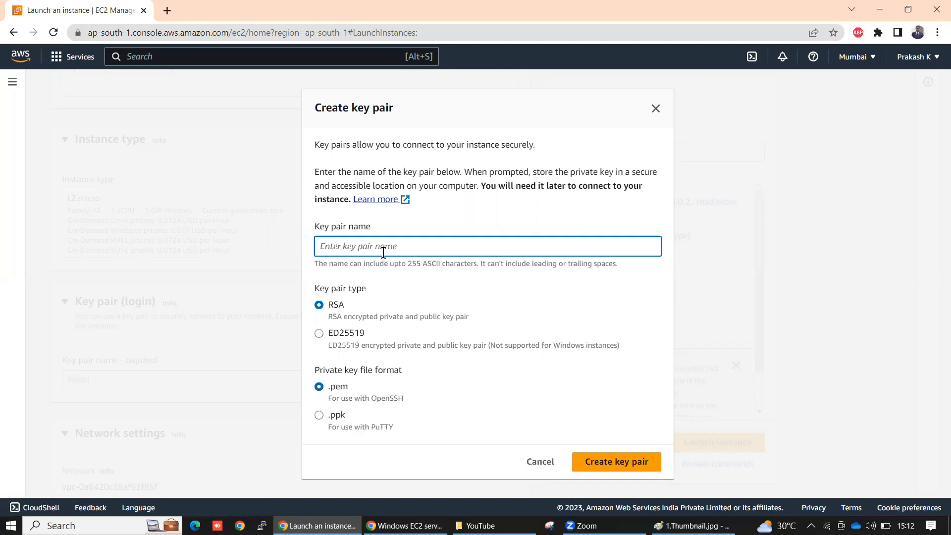
text(linuxkey)
click(623, 464)
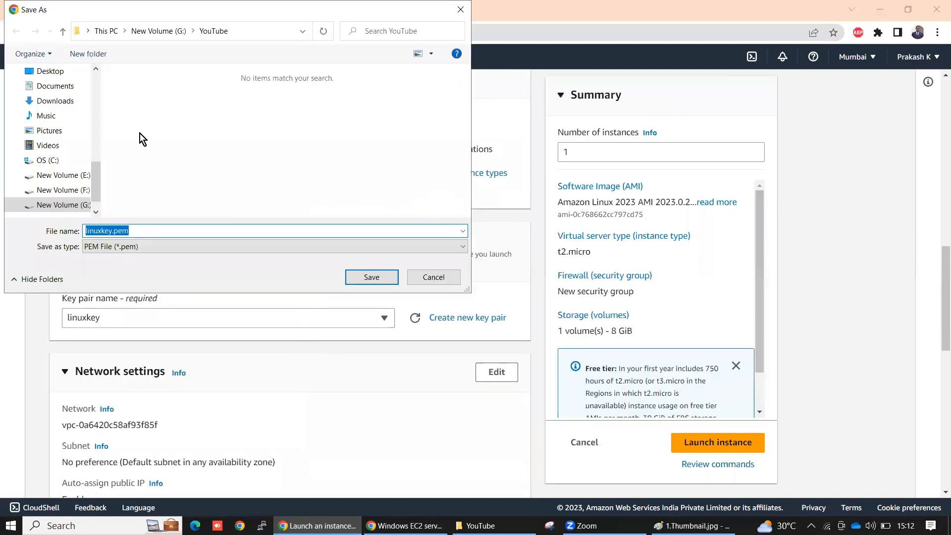
scroll(38, 136, up, 8)
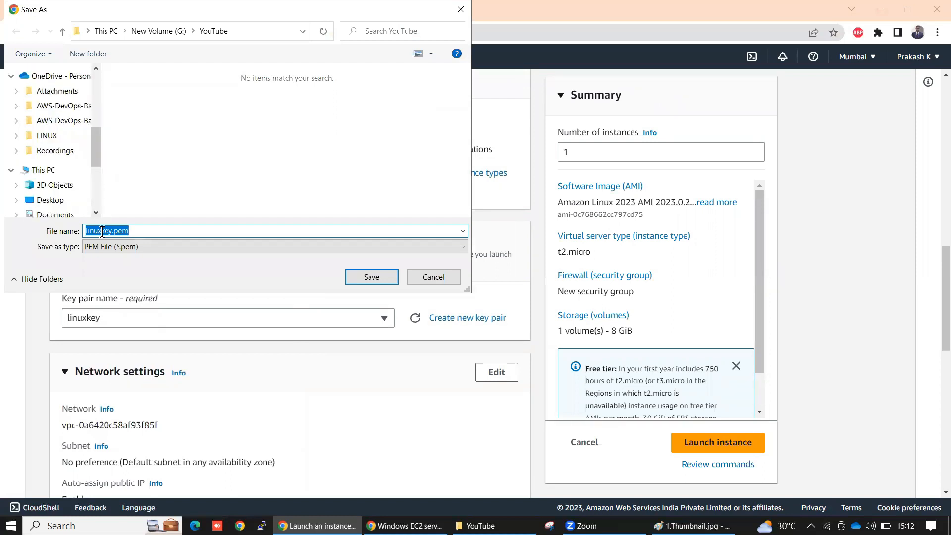
click(380, 281)
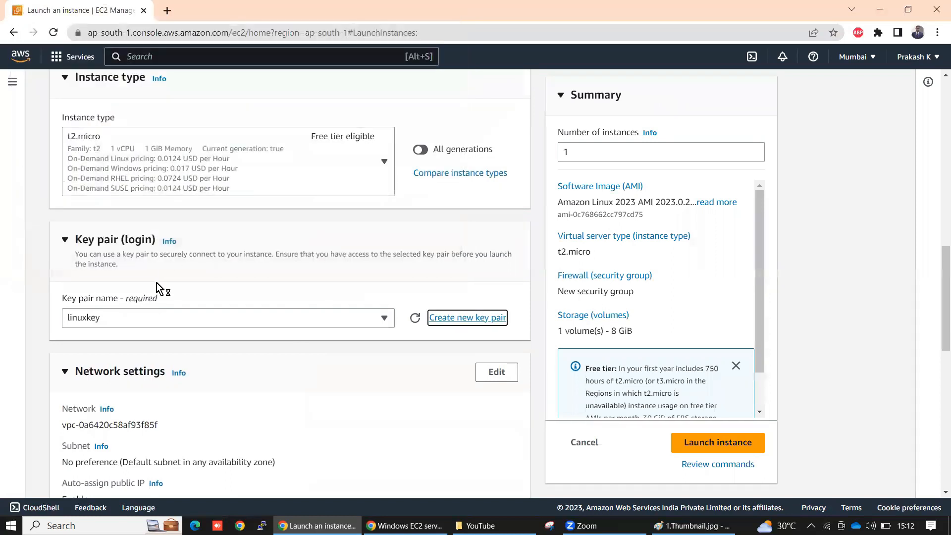
Review the instance's network settings, firewall rules and storage configuration, including the root volume size.
scroll(156, 283, down, 5)
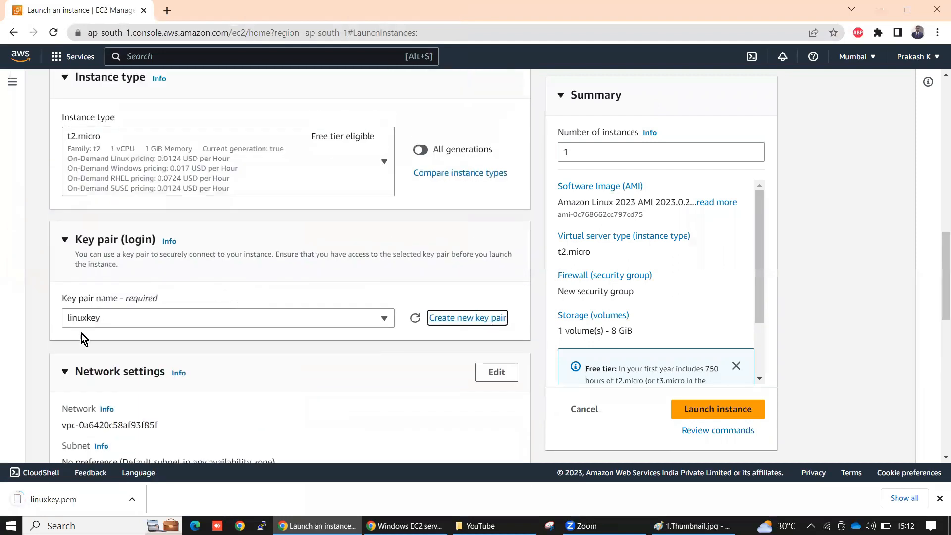
scroll(152, 240, down, 3)
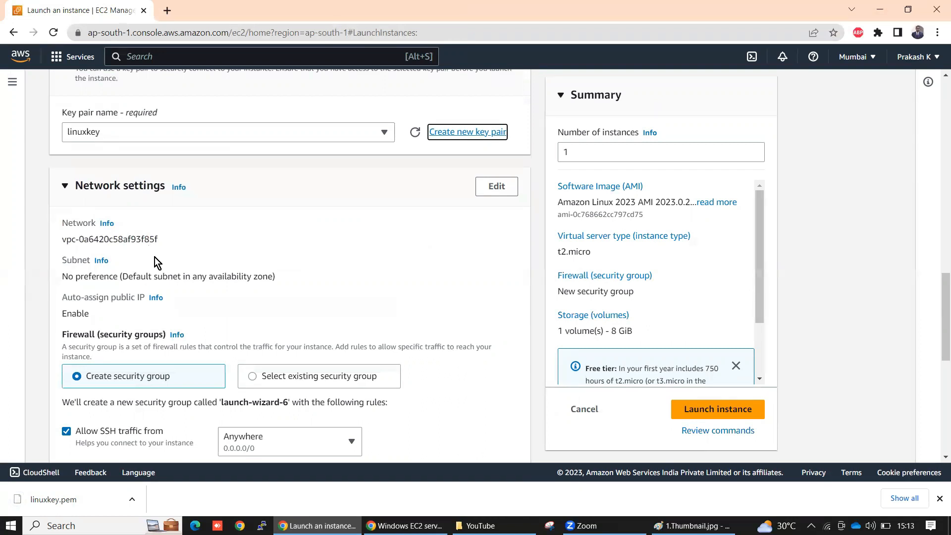
drag(172, 242, 47, 239)
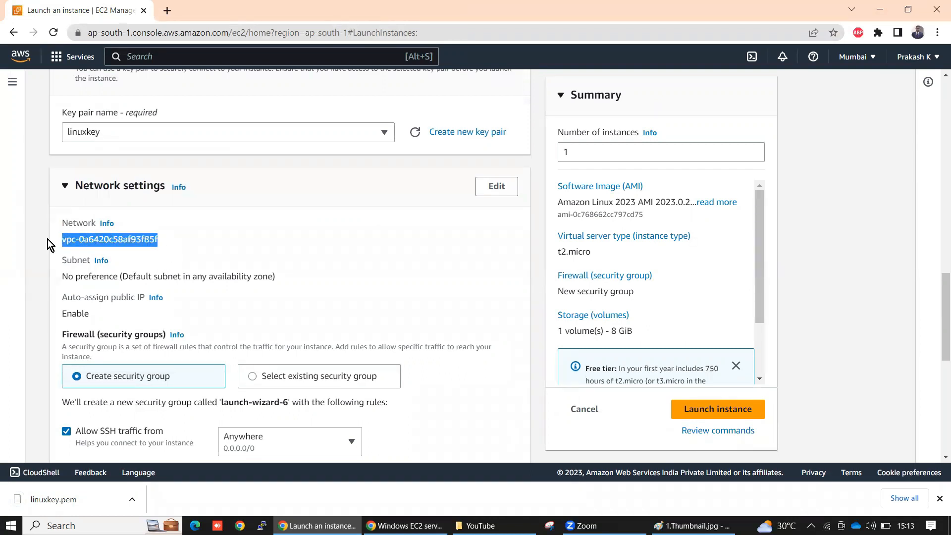
scroll(332, 302, down, 2)
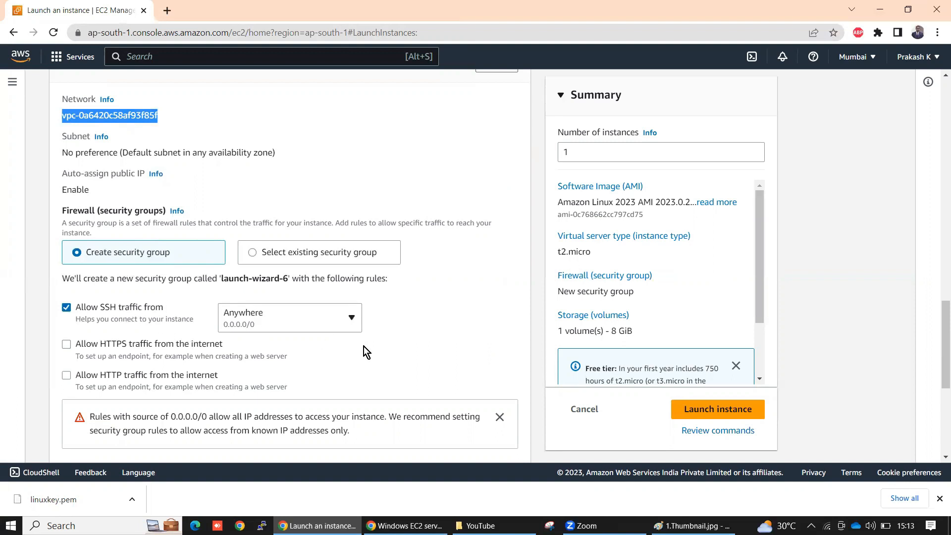
scroll(400, 349, down, 4)
scroll(400, 349, up, 1)
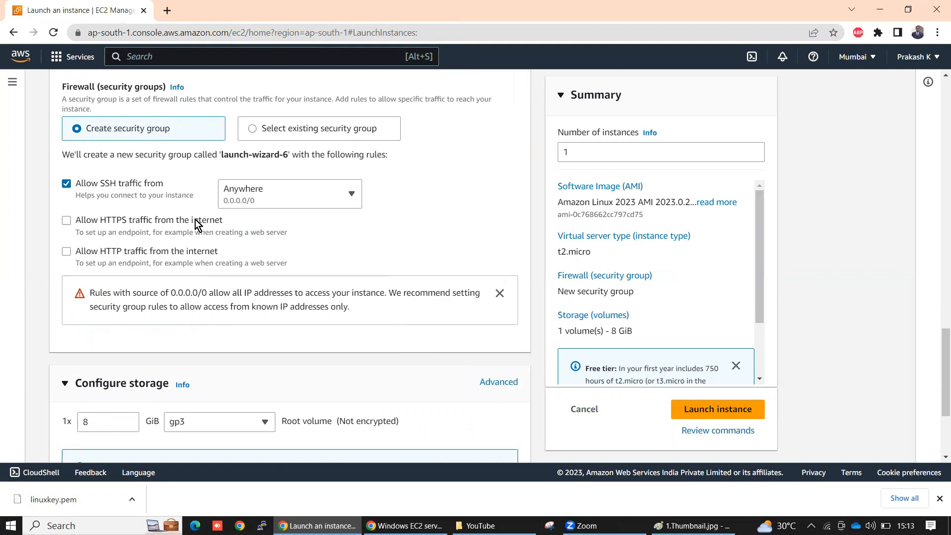
scroll(196, 221, down, 2)
scroll(194, 221, down, 1)
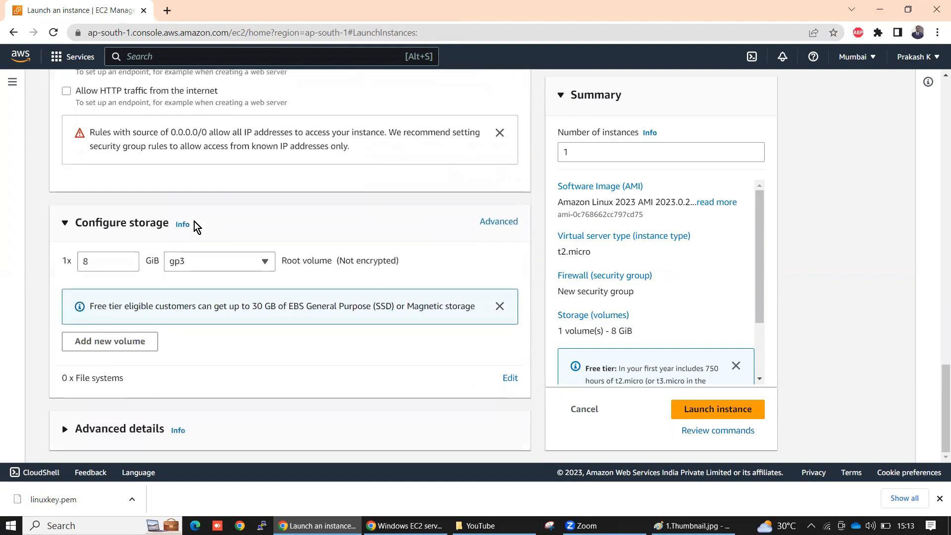
drag(95, 262, 79, 263)
click(107, 265)
click(459, 261)
Review the launch summary, checking the number of instances, instance type, storage volume and free tier note.
scroll(237, 341, up, 20)
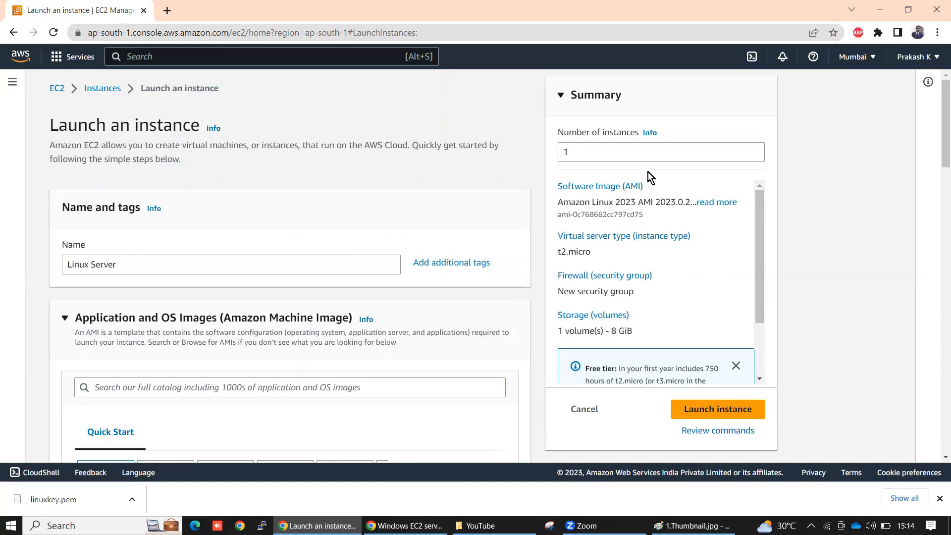
click(587, 150)
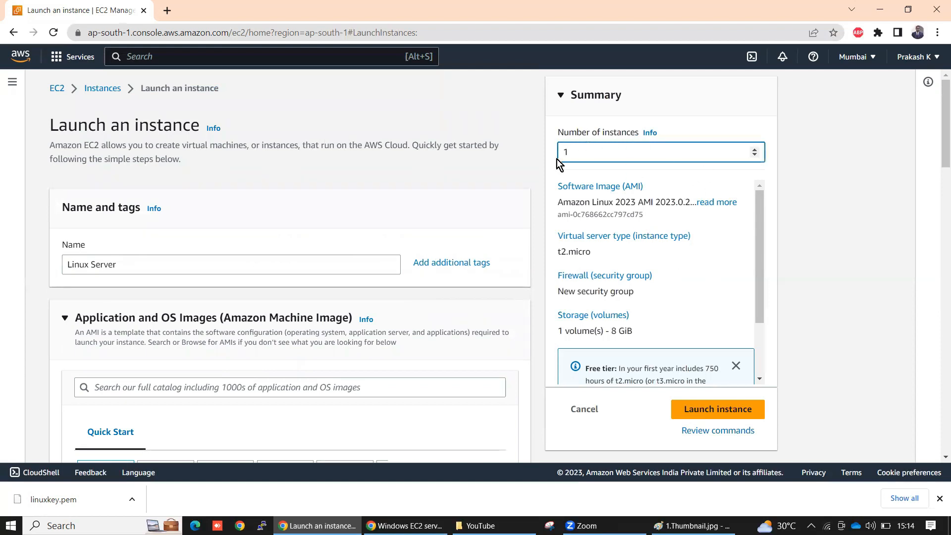
scroll(598, 277, down, 10)
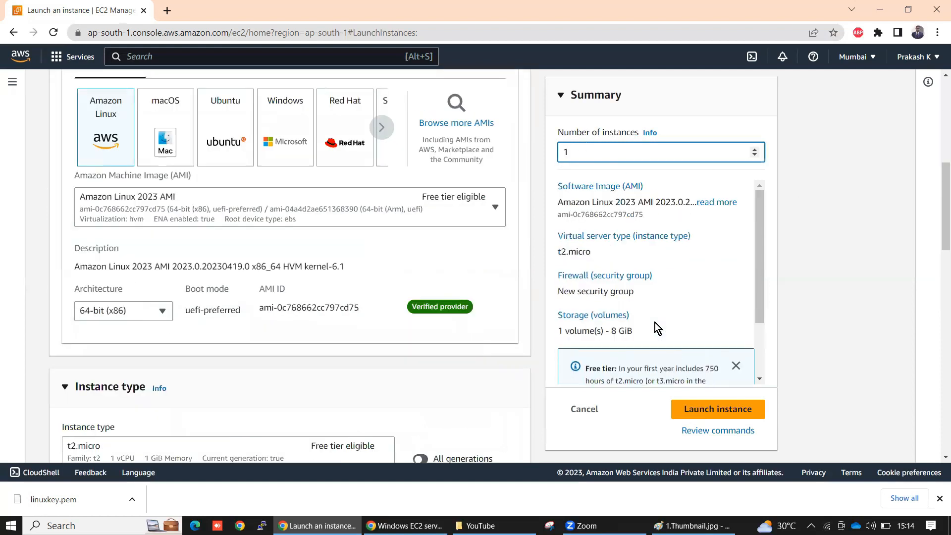
scroll(612, 308, up, 7)
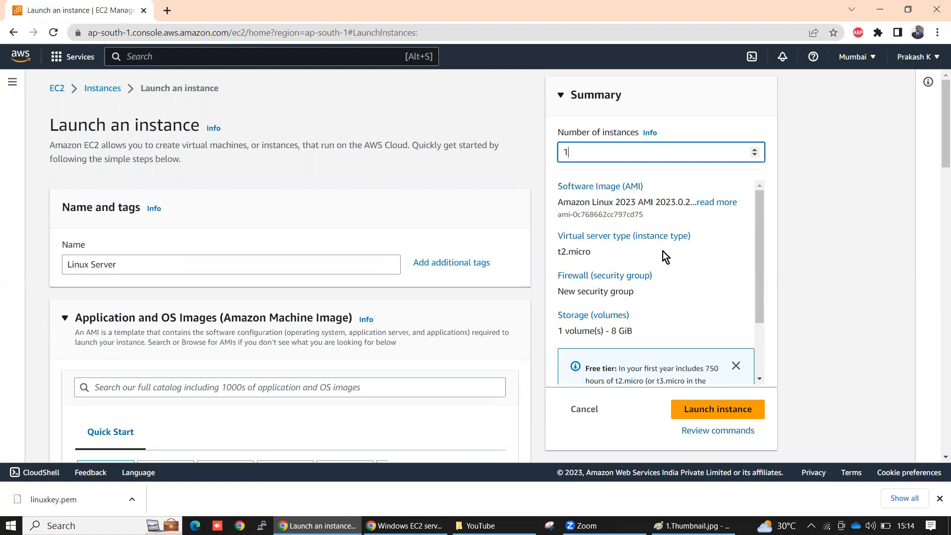
drag(601, 254, 557, 255)
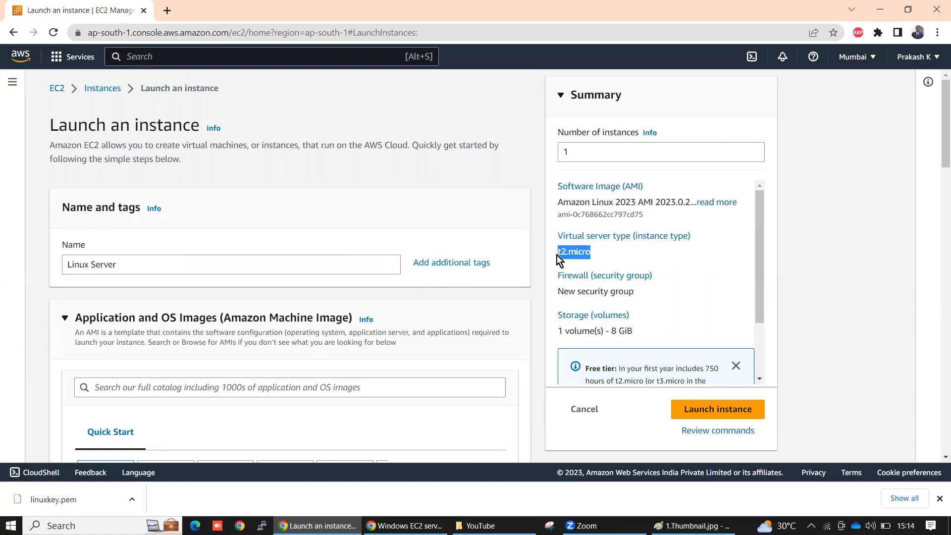
click(662, 263)
scroll(676, 292, down, 1)
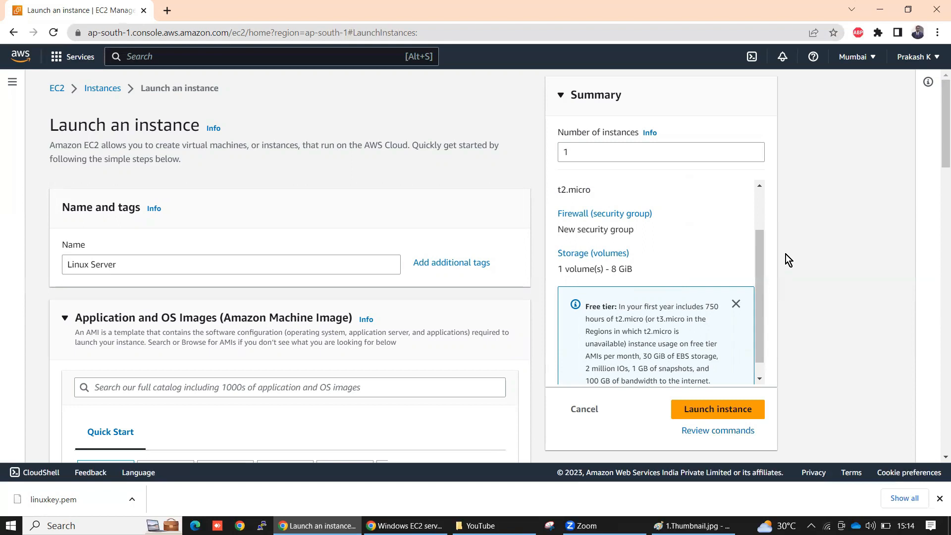
drag(650, 272, 558, 268)
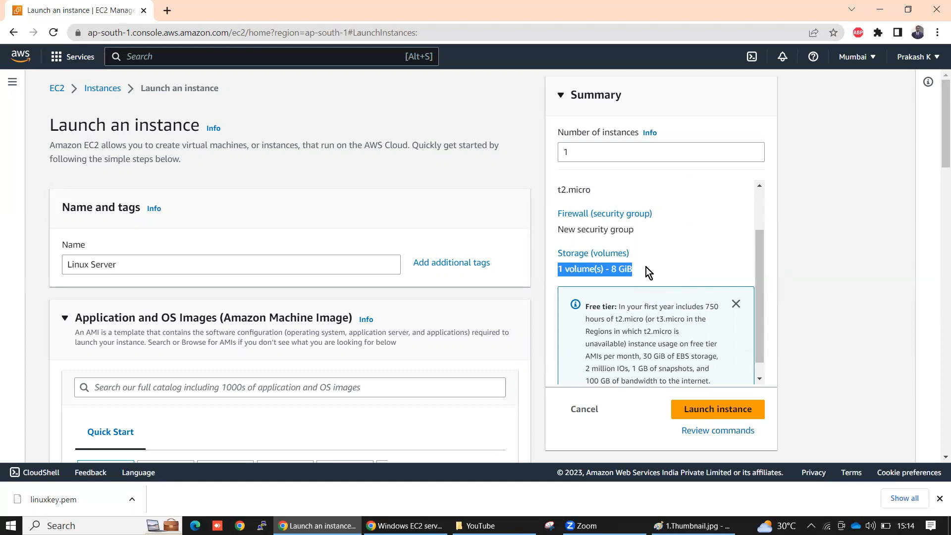
scroll(646, 267, down, 1)
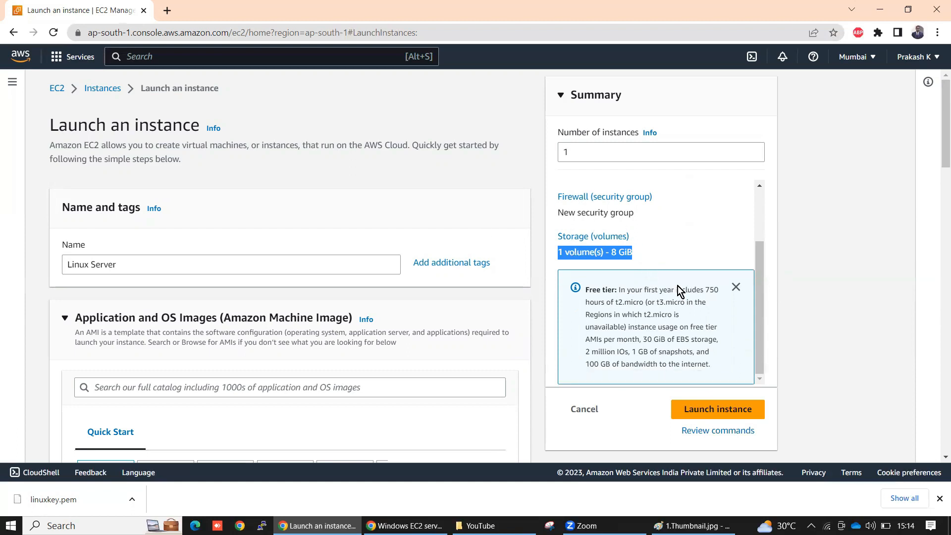
Launch the Linux Server instance and open the list of all instances.
click(720, 410)
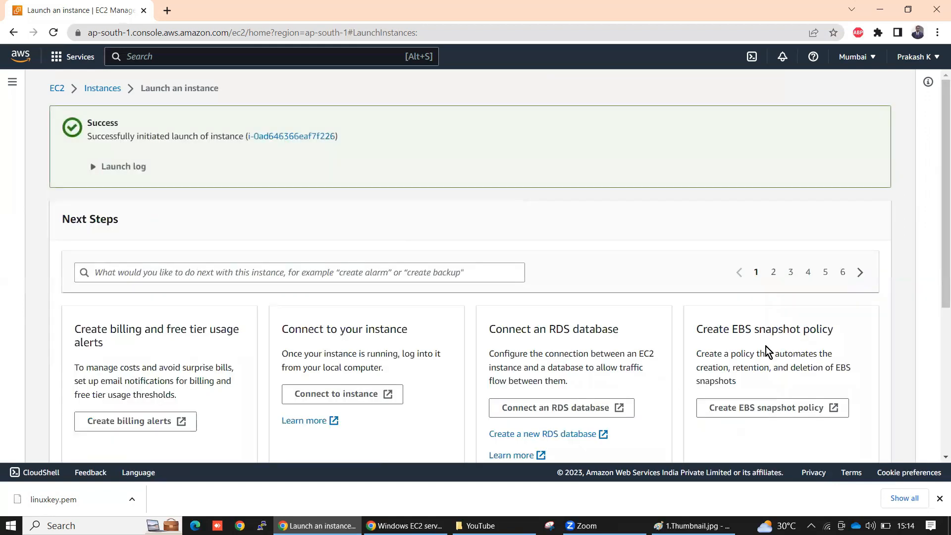
scroll(766, 347, down, 5)
click(829, 453)
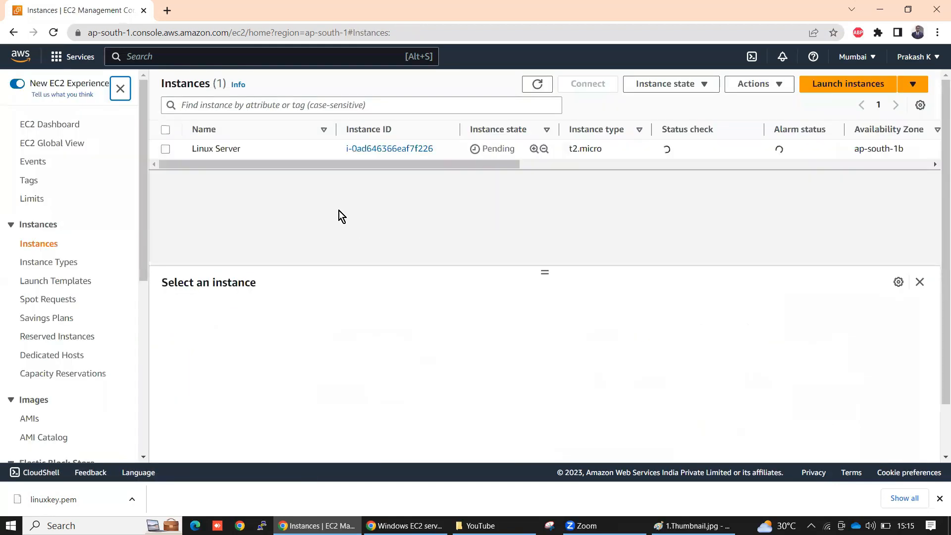
Select the Linux Server instance and examine its state, instance ID and address details.
click(165, 149)
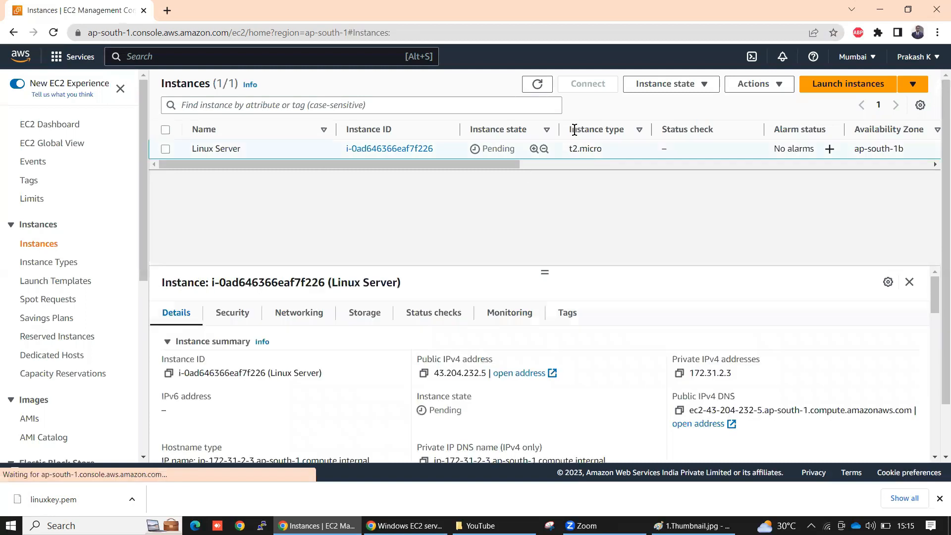
drag(518, 147, 459, 147)
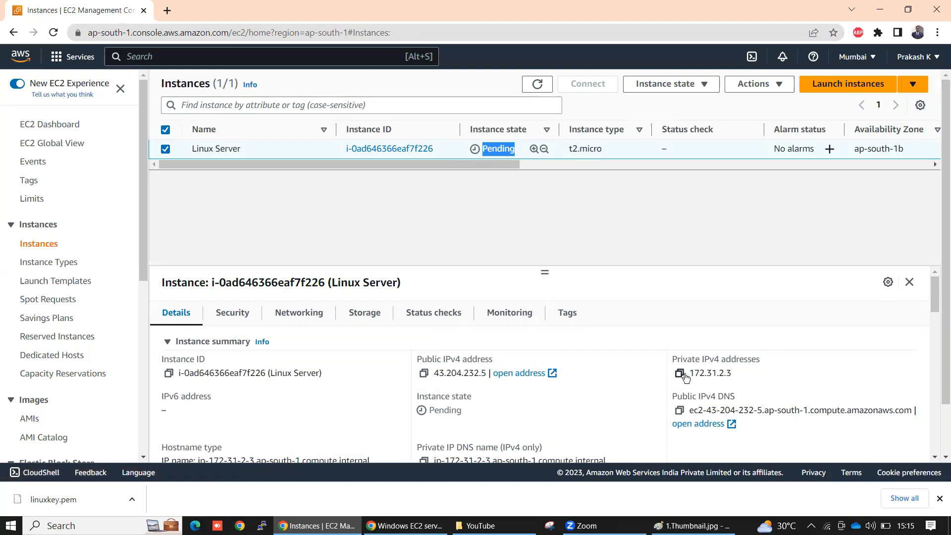
click(179, 373)
drag(323, 372, 160, 375)
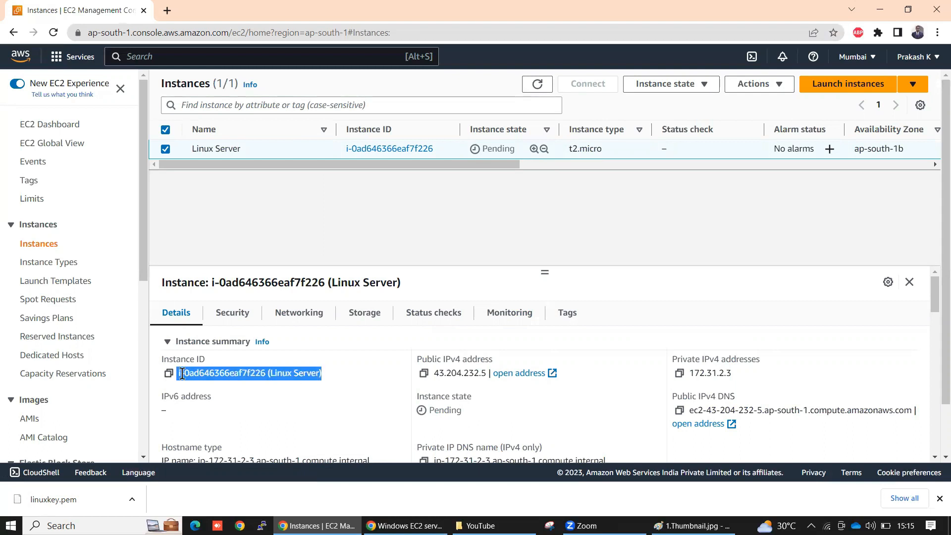
scroll(296, 412, down, 1)
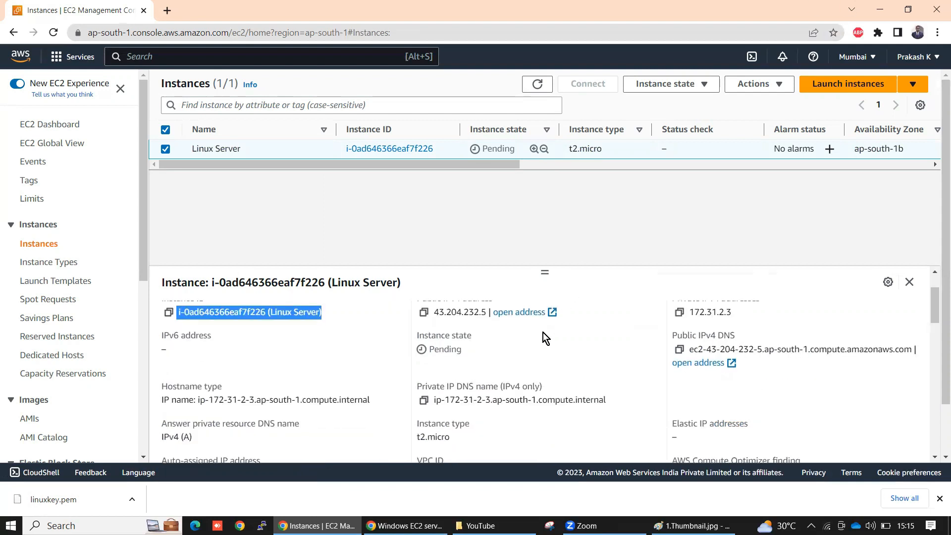
scroll(543, 331, up, 1)
click(652, 346)
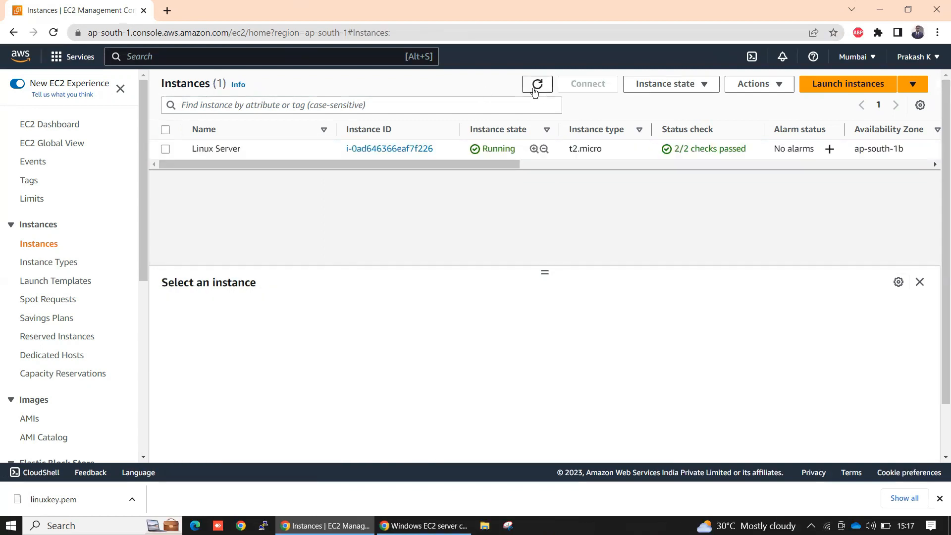
Refresh the instance list, check the status of Linux Server and copy its public IPv4 address.
click(536, 89)
drag(756, 150, 661, 154)
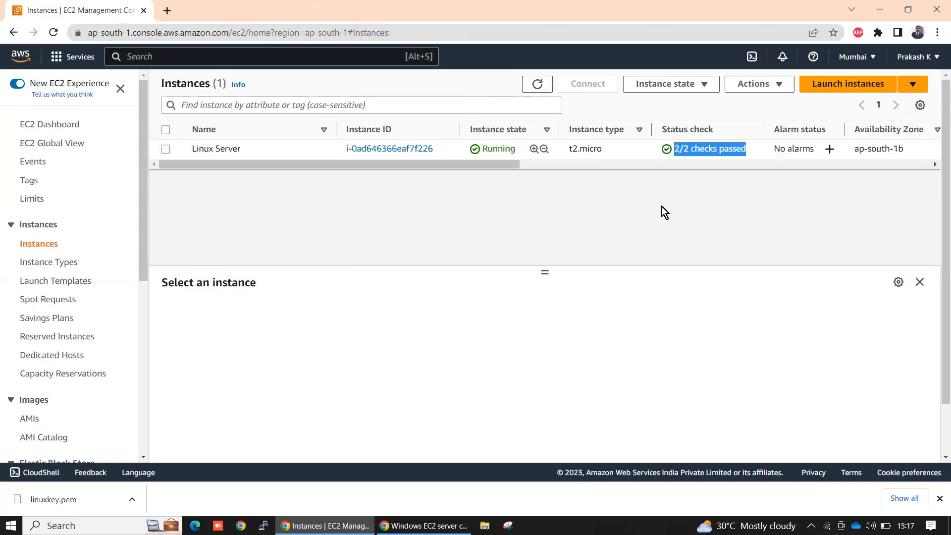
click(624, 153)
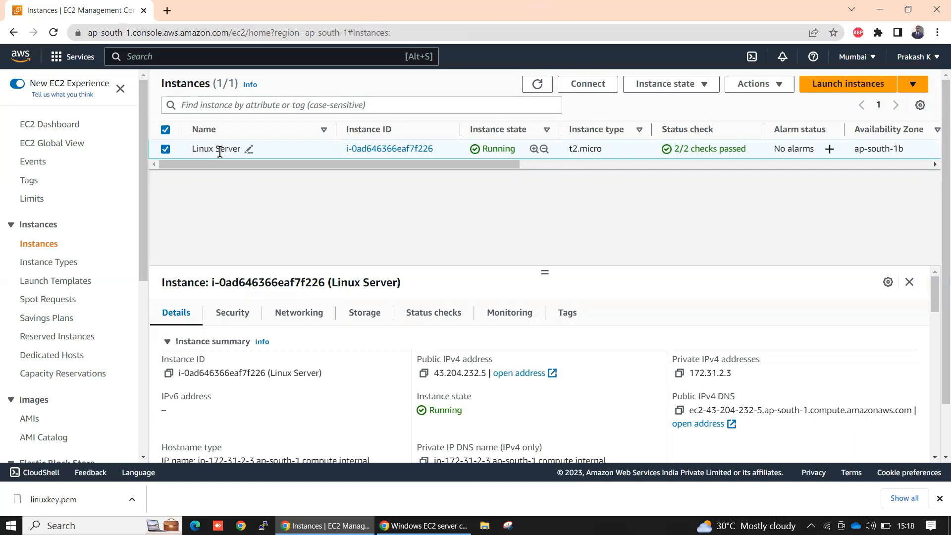
click(425, 374)
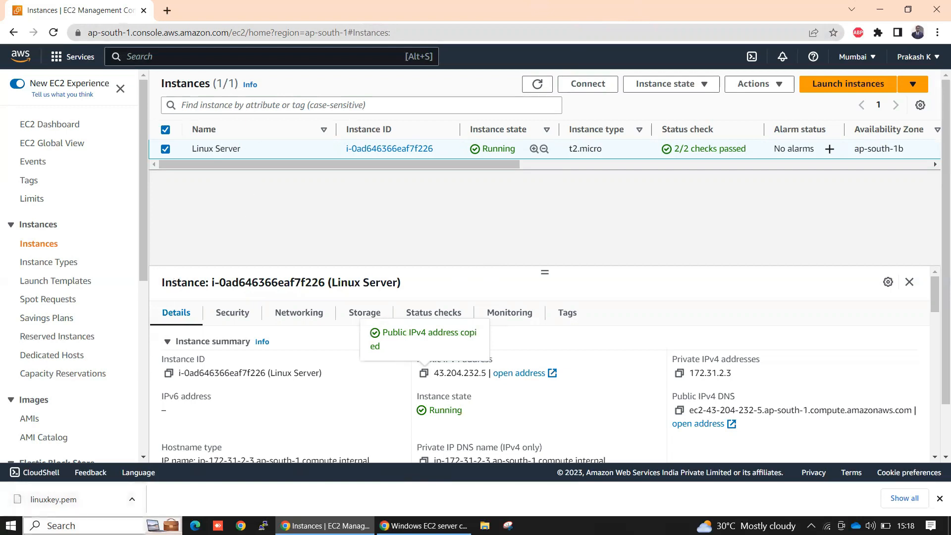
Find MobaXterm on the computer and start it.
click(11, 525)
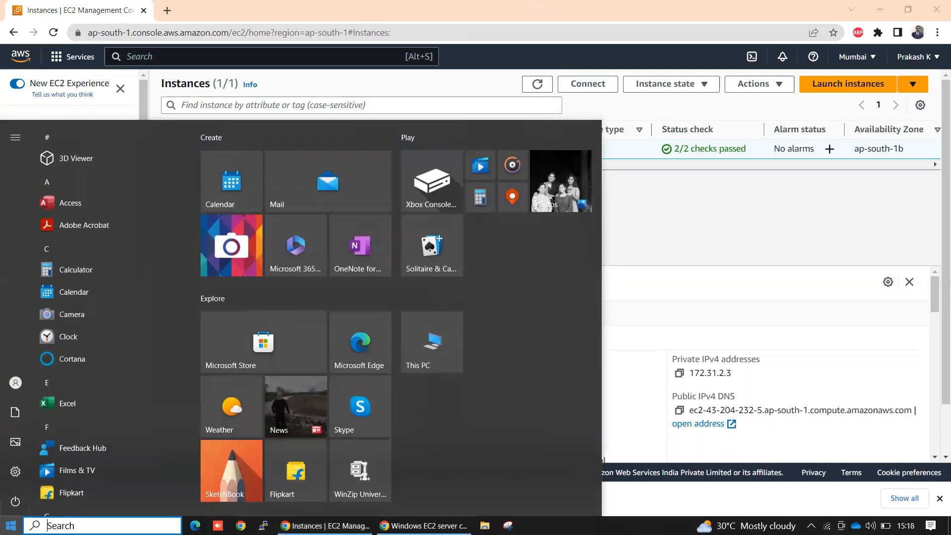
text(mob)
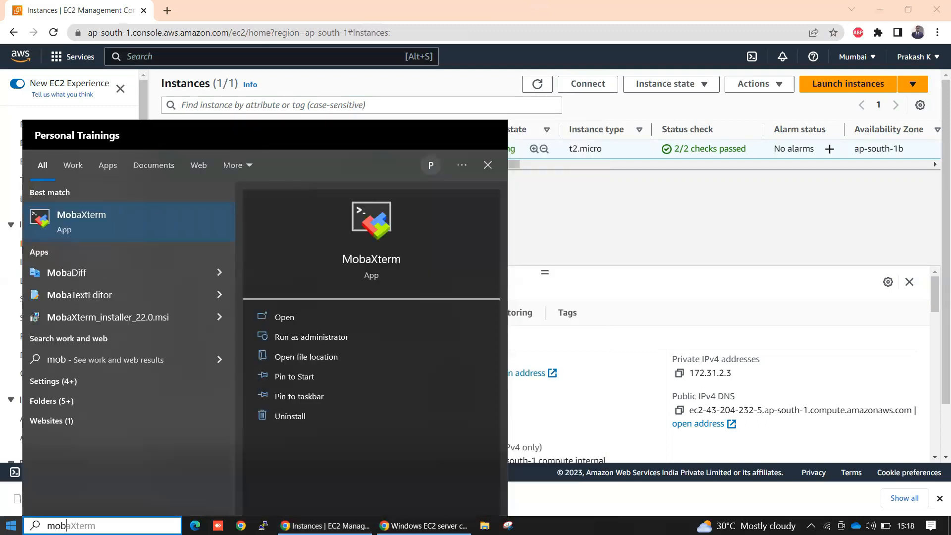
click(219, 213)
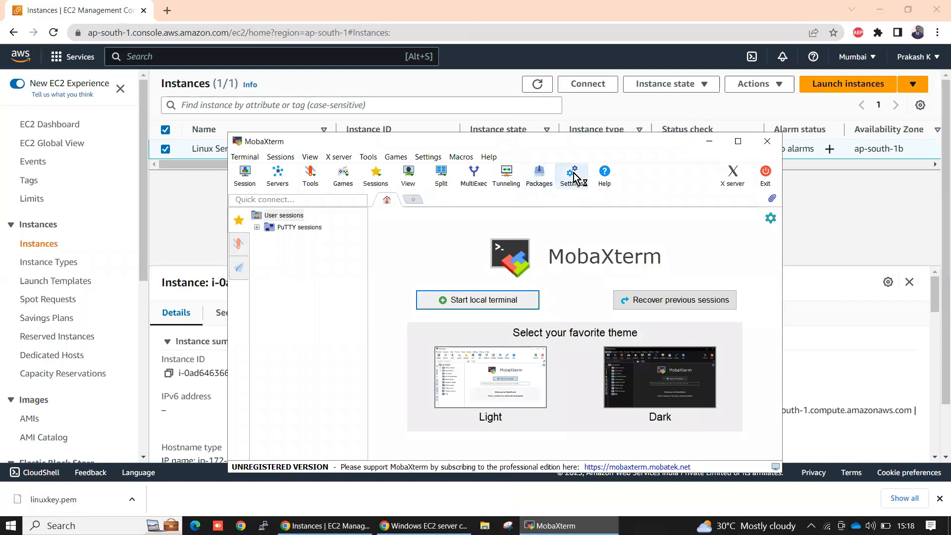
Add linuxkey.pem from the YouTube folder on drive G: to the SSH keys loaded at MobAgent startup and restart MobaXterm to apply it.
click(572, 176)
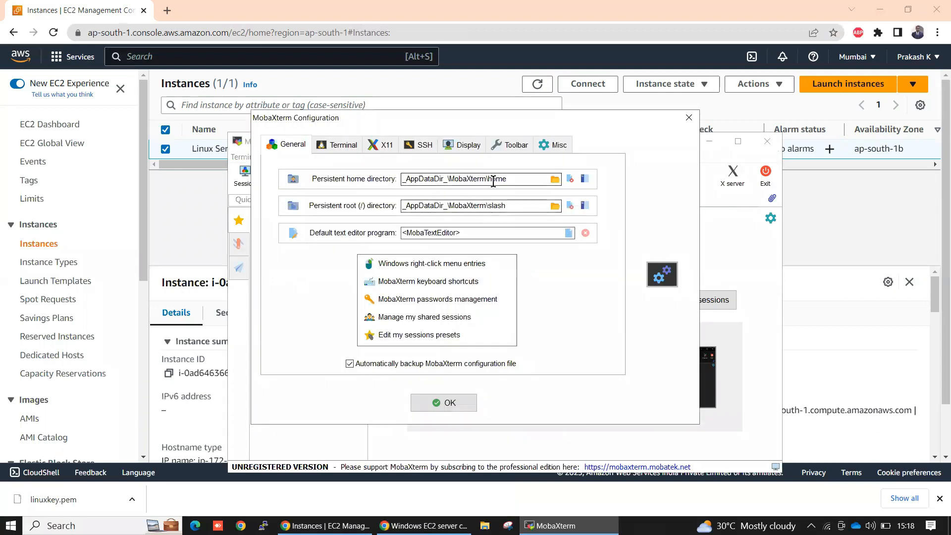
click(424, 148)
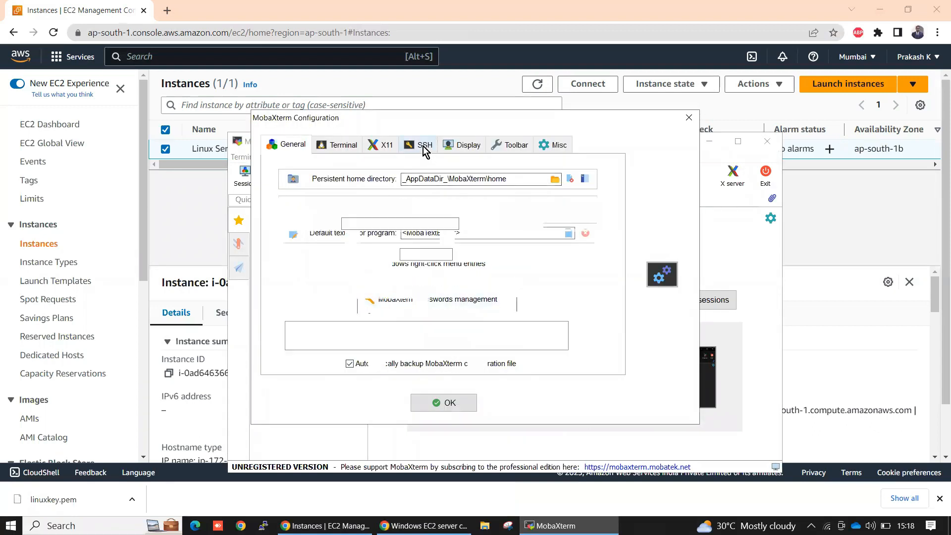
click(588, 328)
click(325, 295)
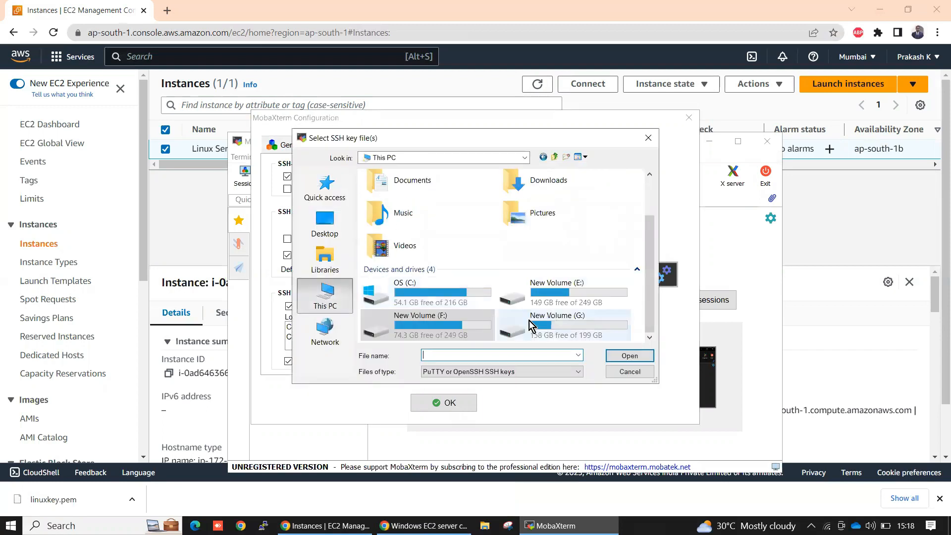
double_click(546, 328)
double_click(397, 200)
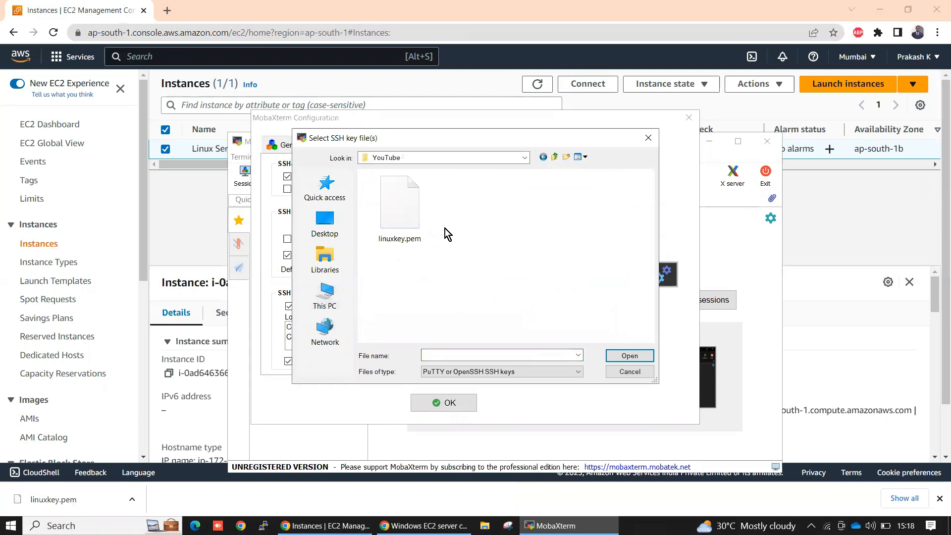
click(435, 228)
click(629, 361)
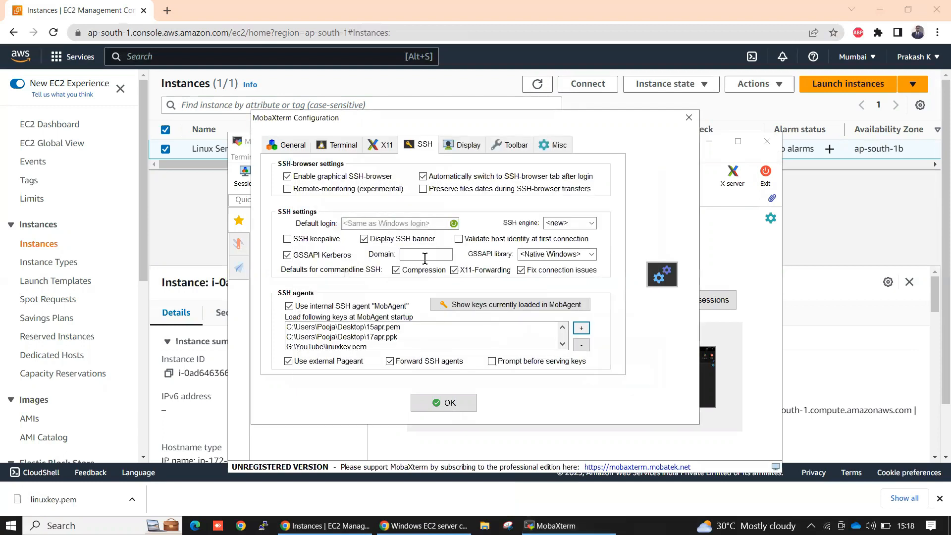
click(446, 404)
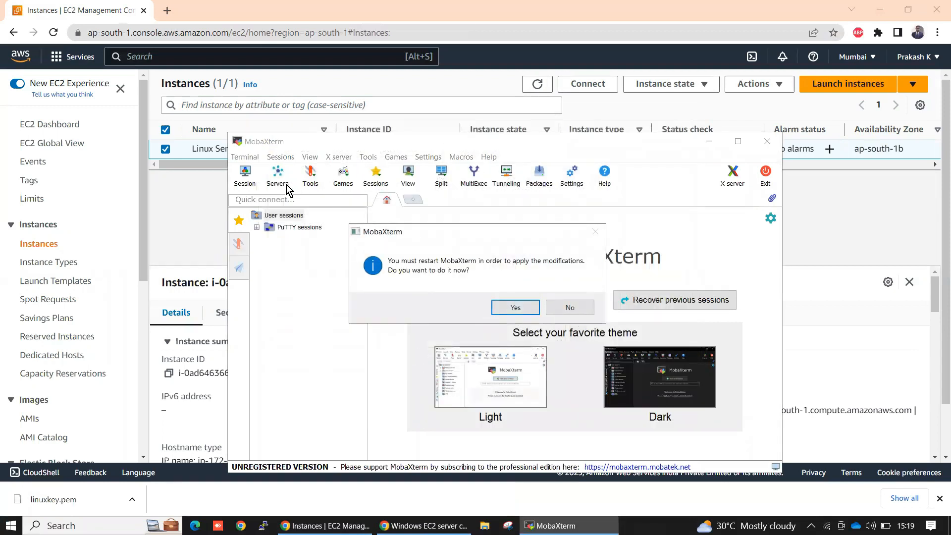
click(522, 307)
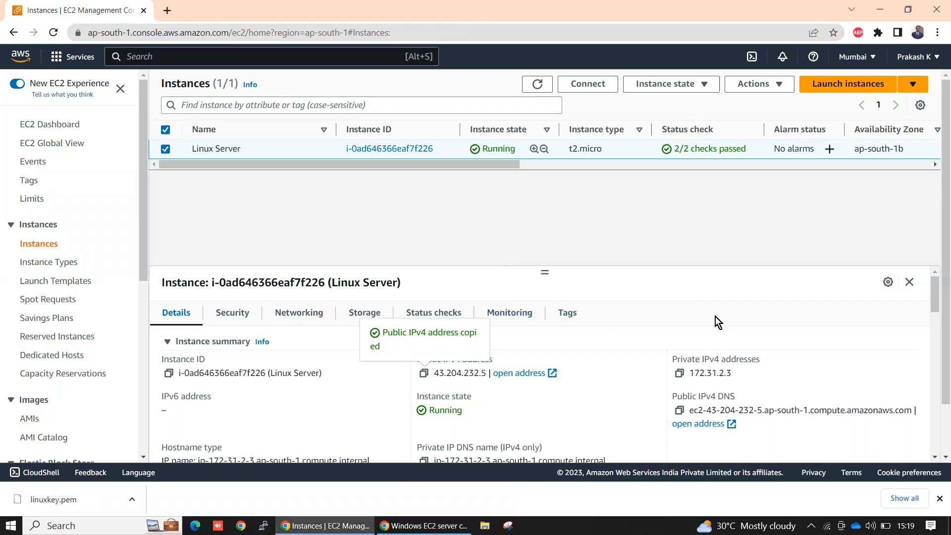
Copy the public IPv4 address of Linux Server again from its instance details in the EC2 console.
click(424, 374)
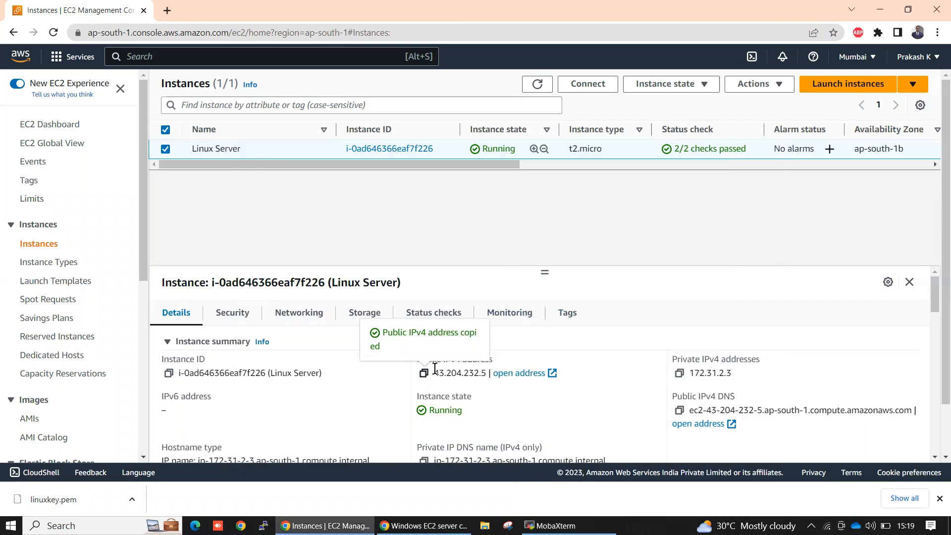
Switch to MobaXterm and start a new SSH session to remote host 43.204.232.5 on port 22.
key(alt+Tab)
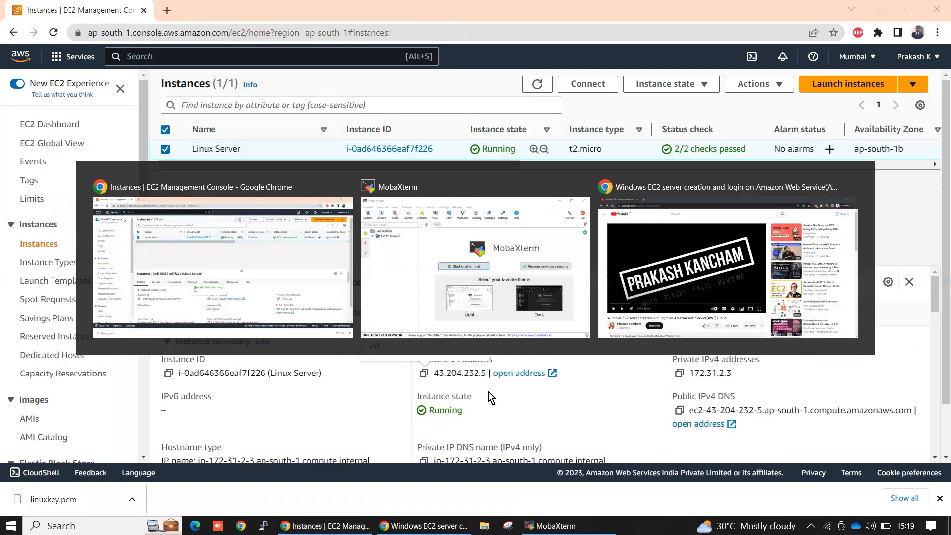
click(245, 176)
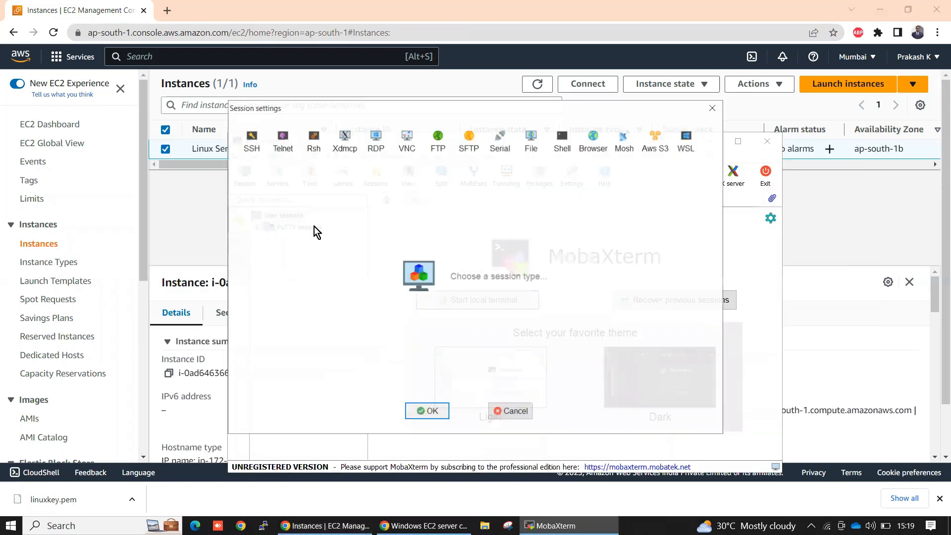
click(251, 141)
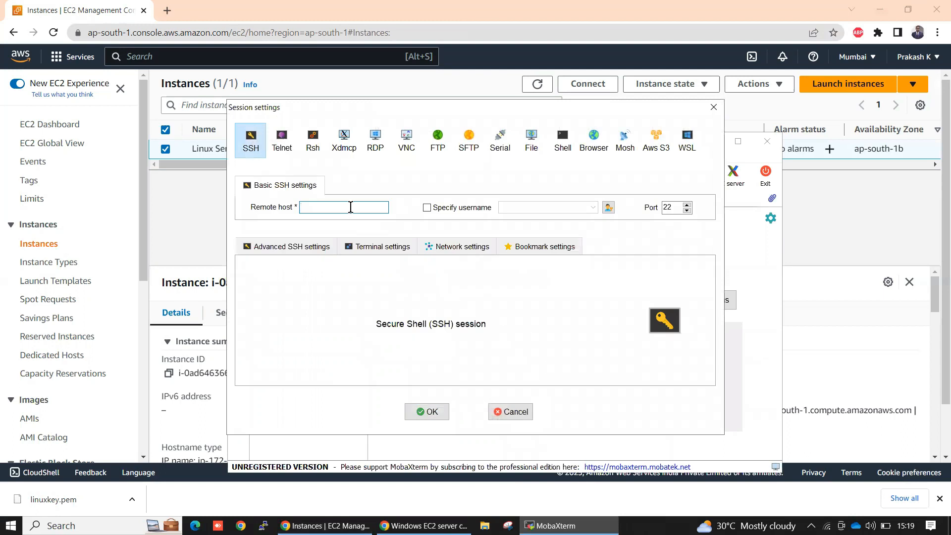
key(ctrl+v)
click(424, 411)
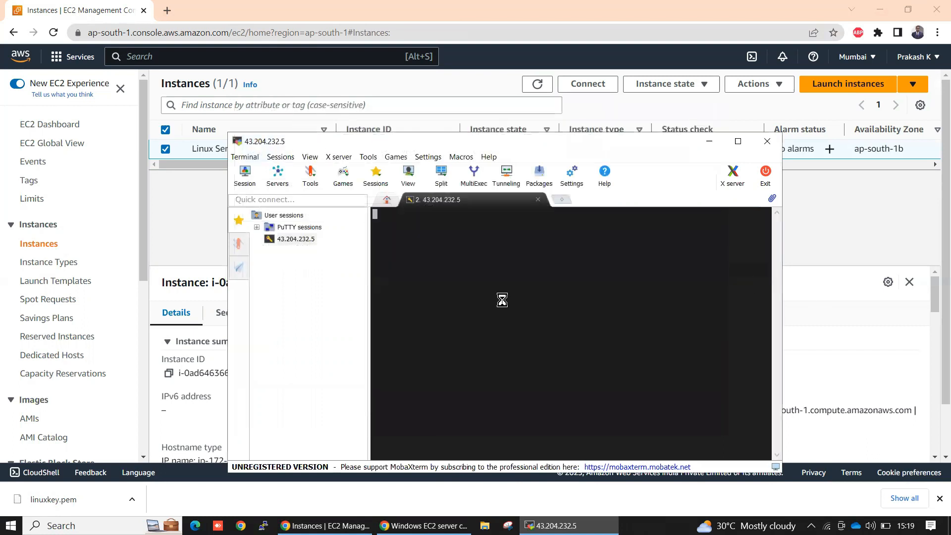
Maximize the MobaXterm window and log in to the SSH session as ec2-user.
click(736, 143)
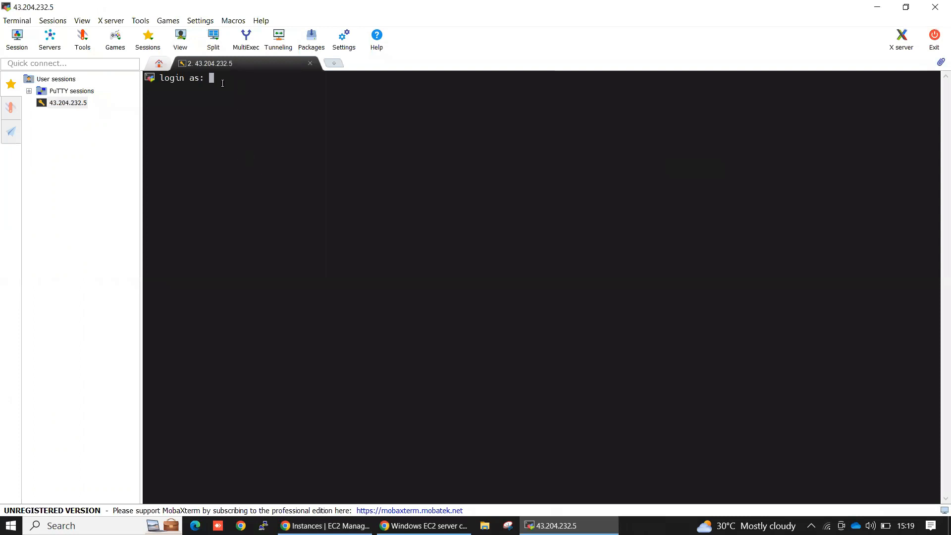
text(ec2-user)
key(Return)
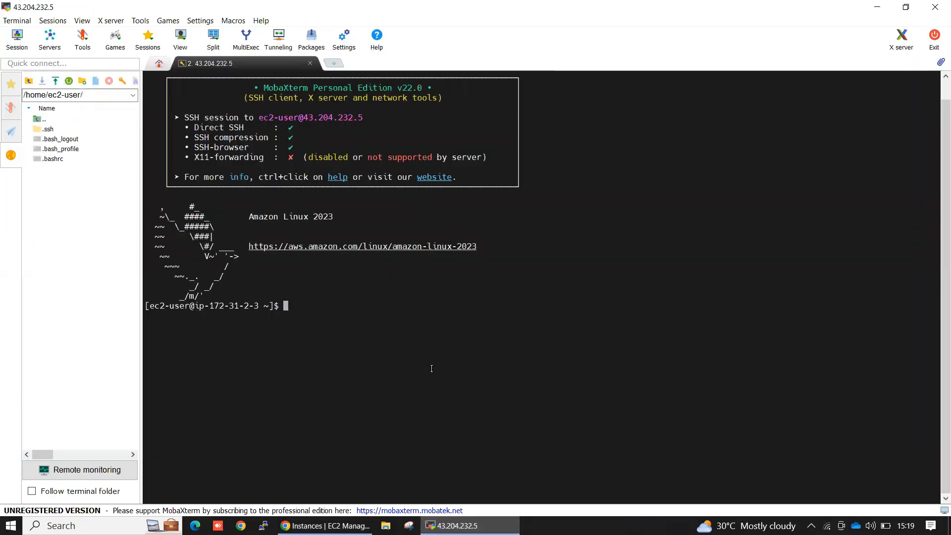
Return to the EC2 console in Chrome and examine the columns of Linux Server in the instance list, especially its key name.
click(325, 525)
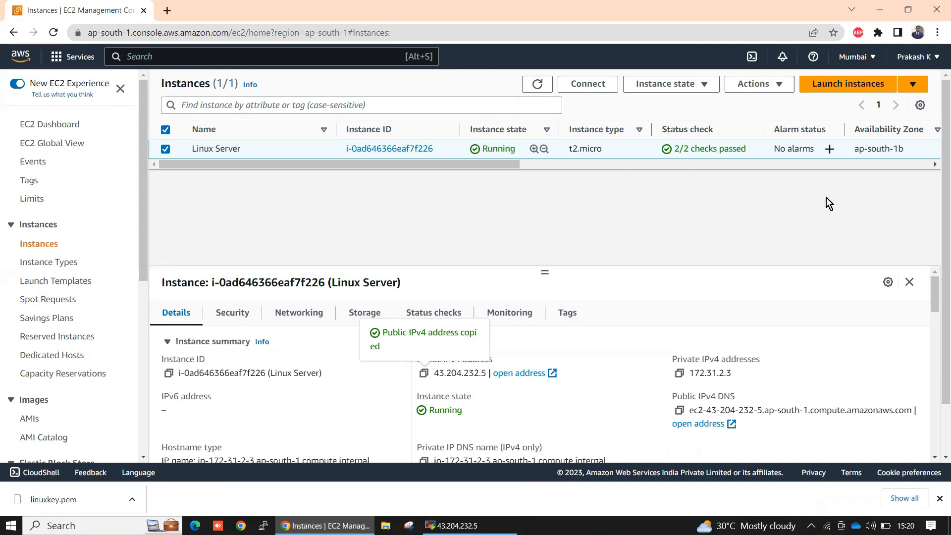
click(857, 56)
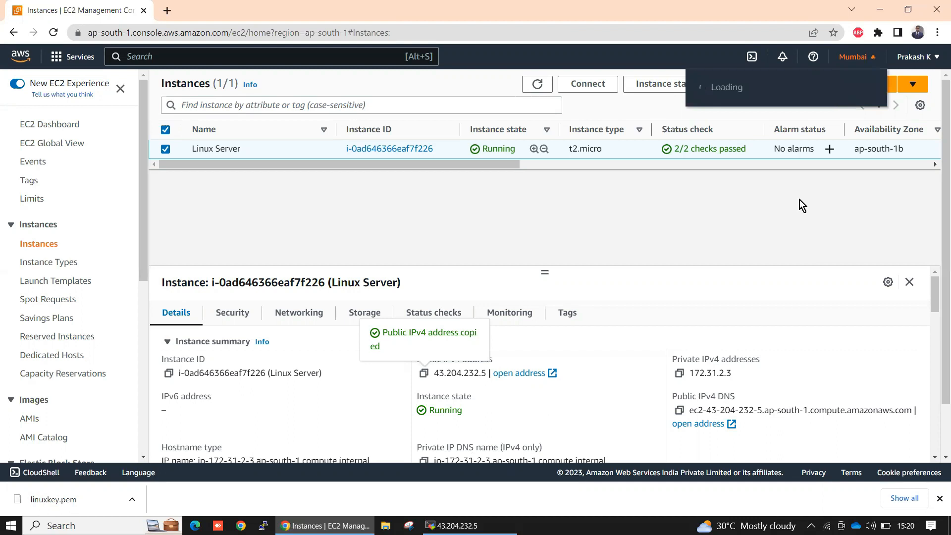
click(492, 205)
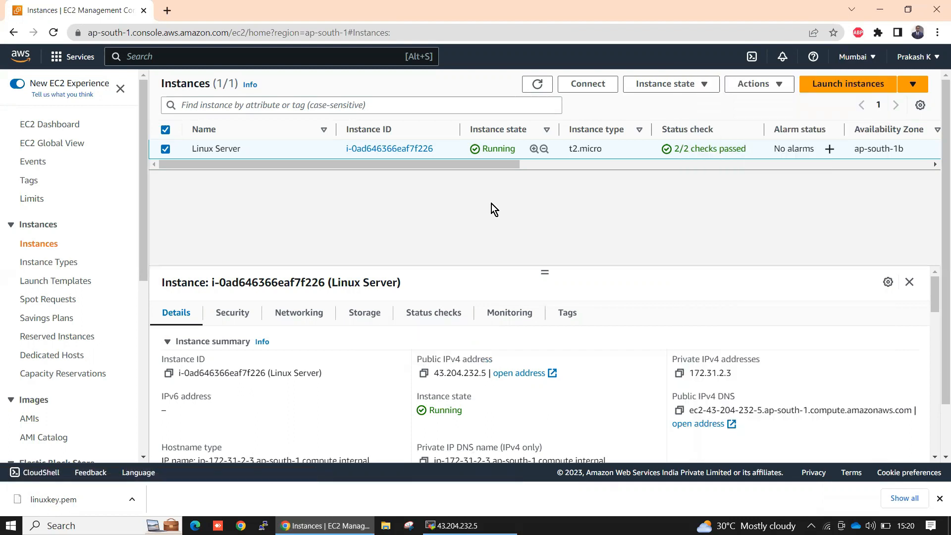
drag(503, 161, 884, 171)
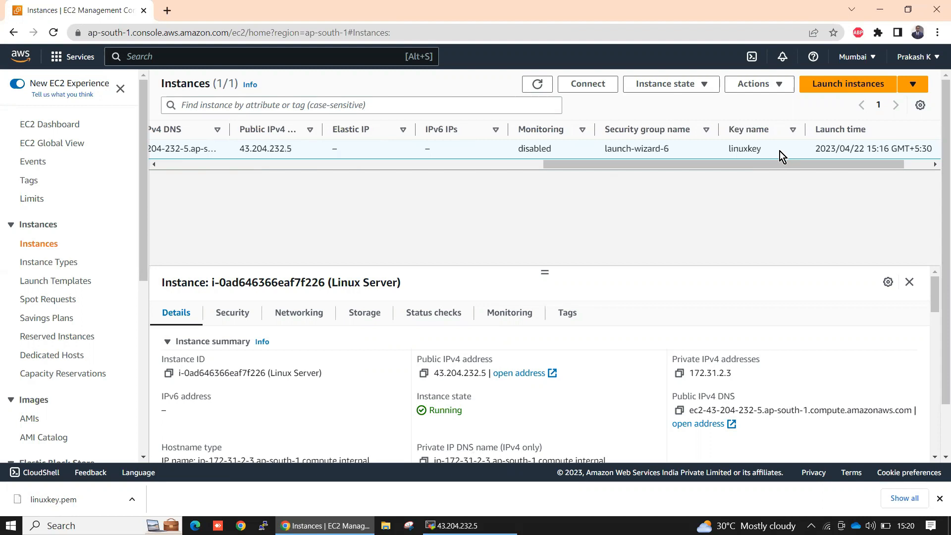
drag(764, 149, 723, 148)
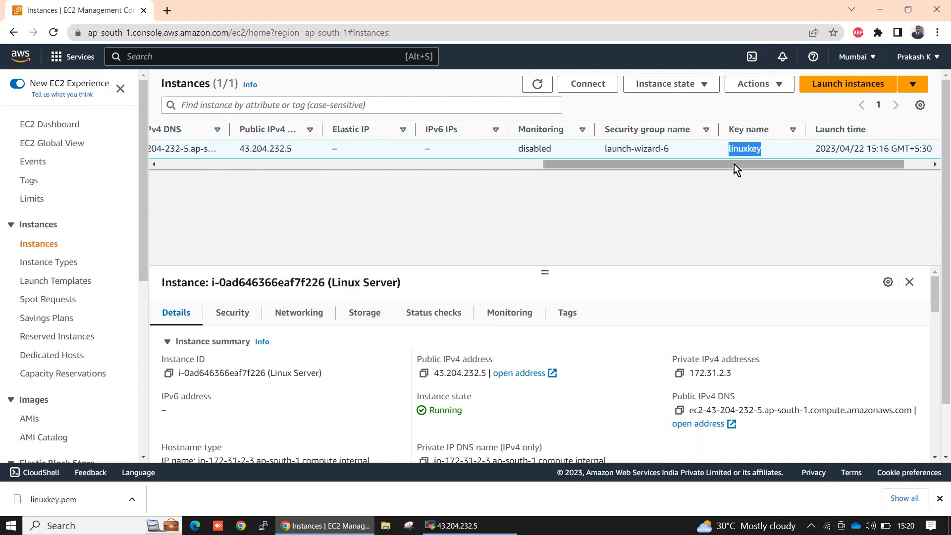
drag(733, 165, 256, 152)
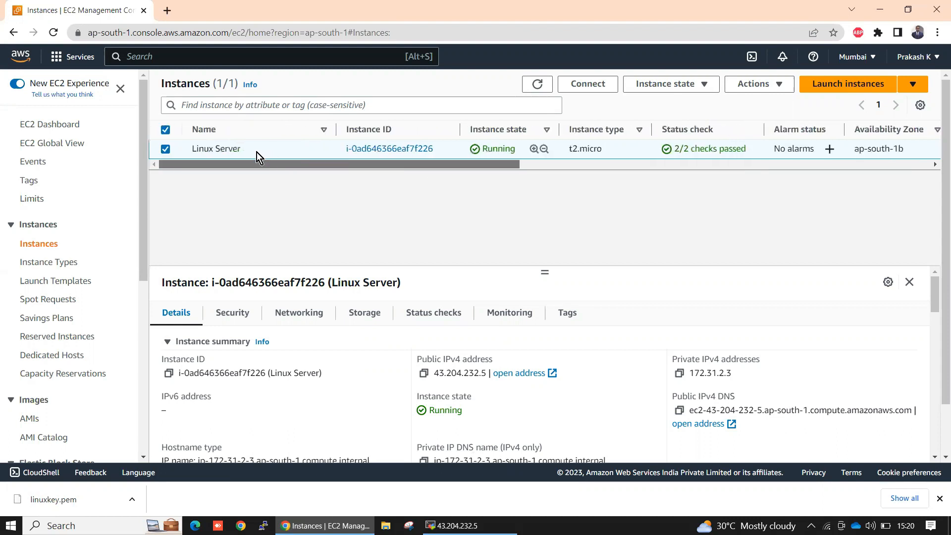
drag(351, 173, 772, 179)
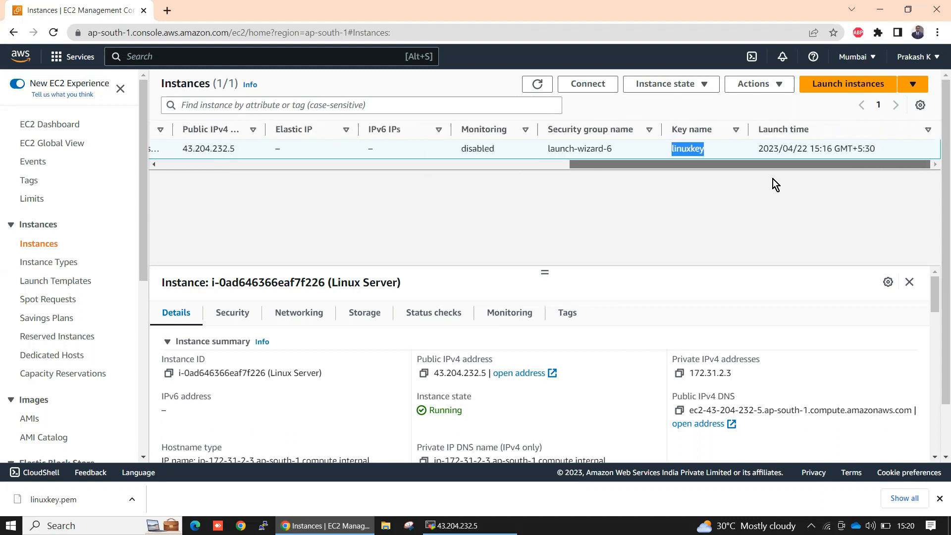
drag(846, 169, 152, 136)
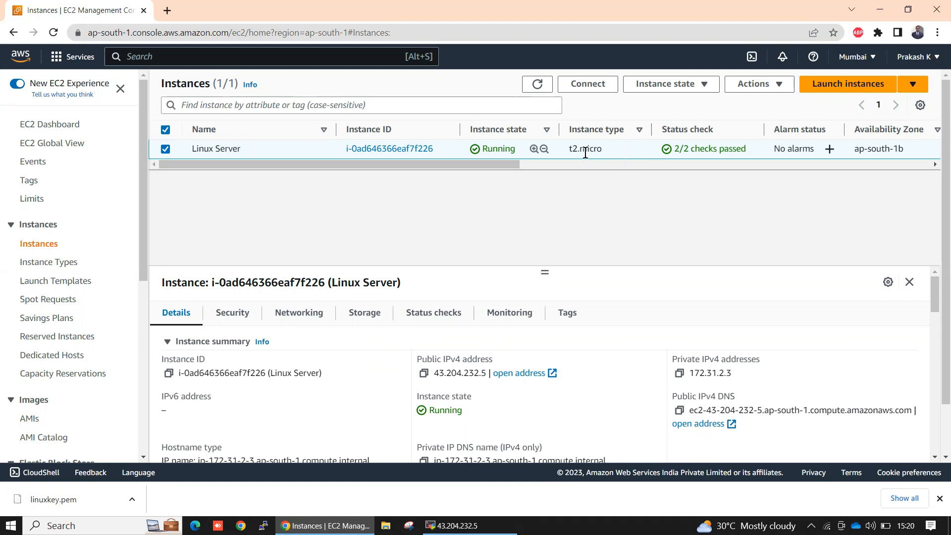
Terminate the Linux Server instance and refresh the instance list.
click(671, 84)
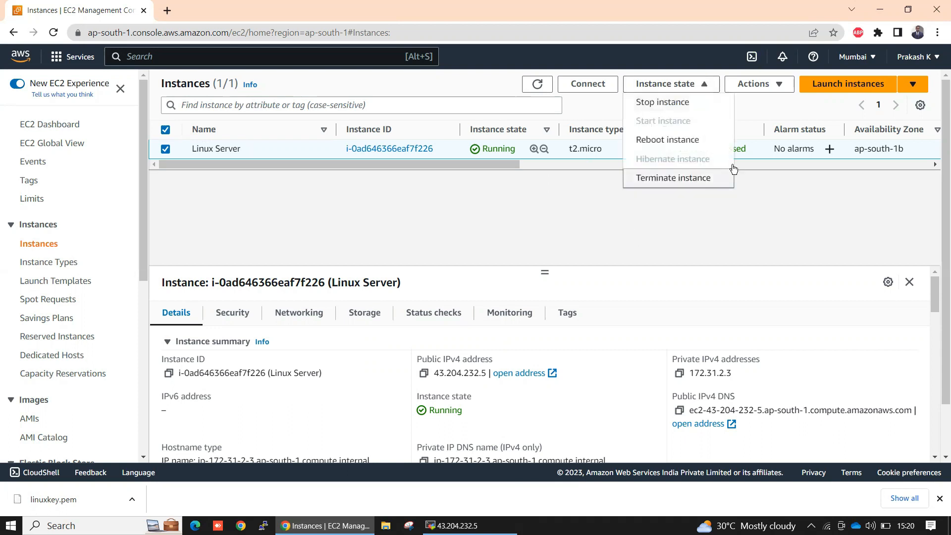
click(678, 180)
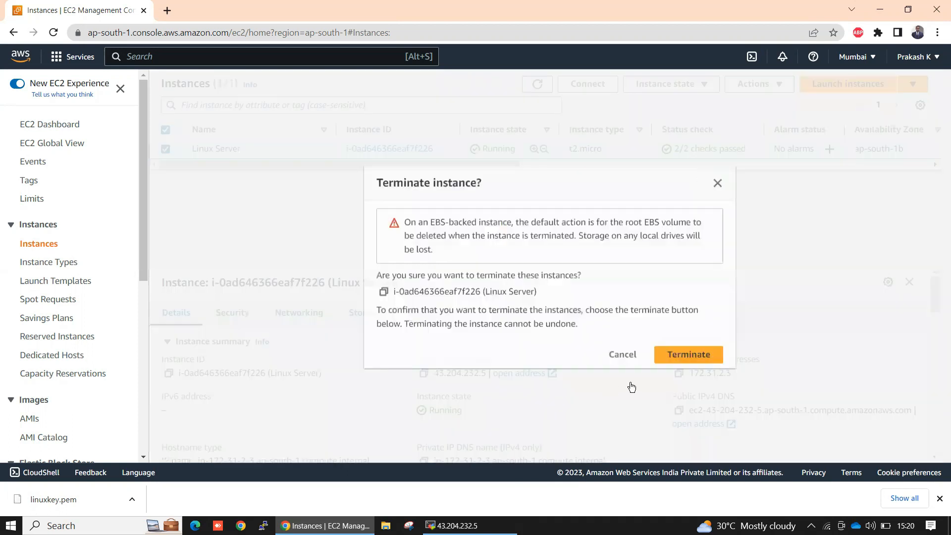
click(700, 352)
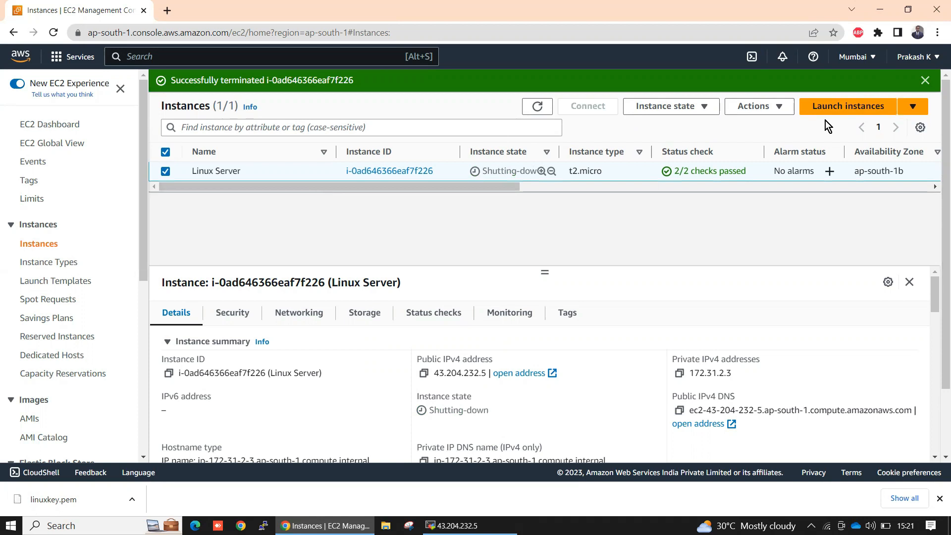
click(544, 105)
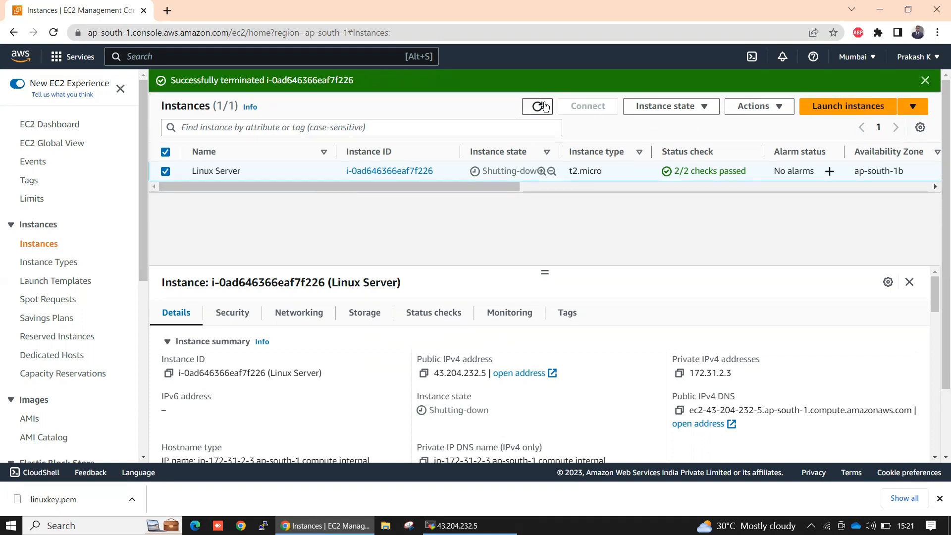